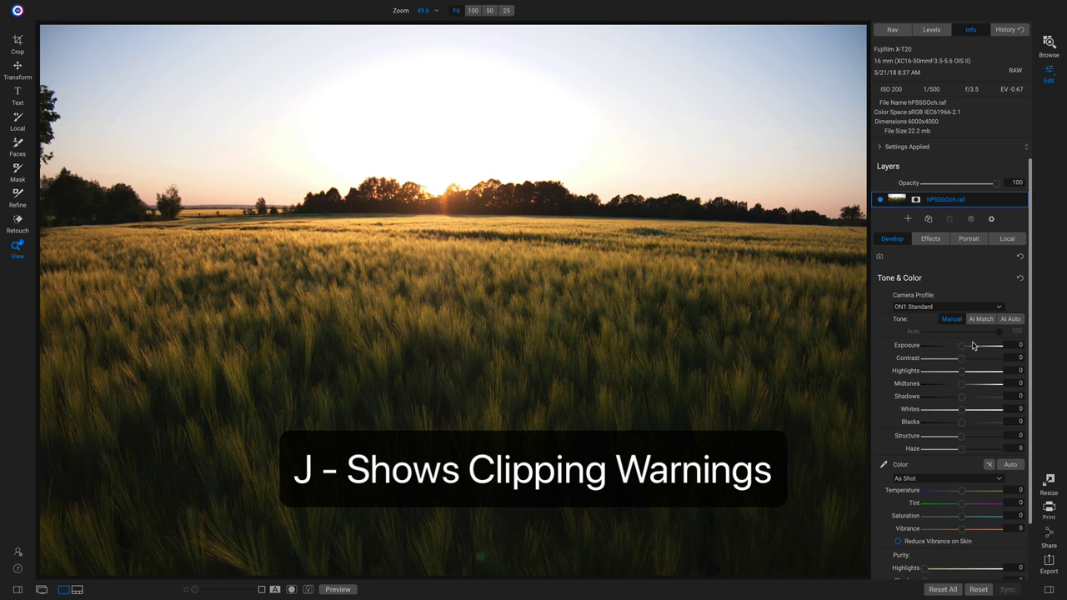
# Check the field photo for clipping and set Exposure to -1.5, Midtones to 43, Shadows to 21 and Contrast to 16
pyautogui.press('j')
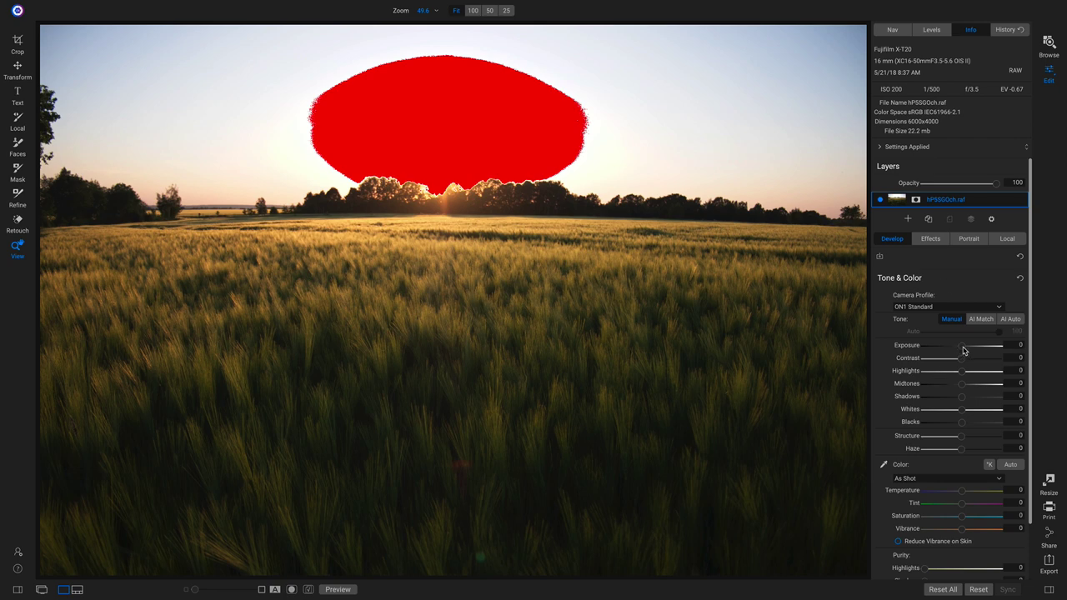
pyautogui.moveTo(965, 351); pyautogui.dragTo(950, 352)
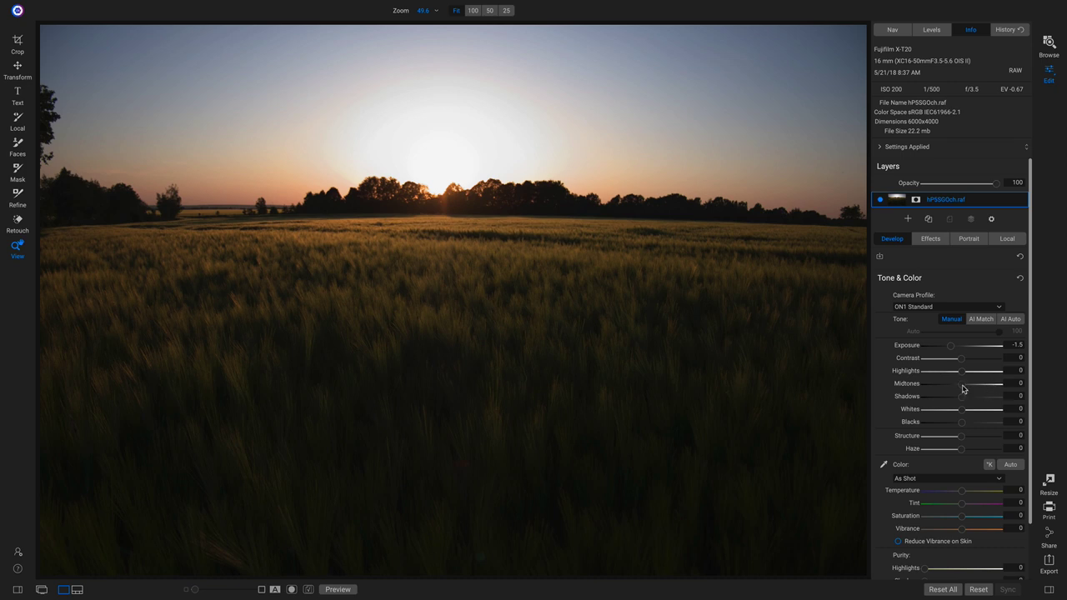
pyautogui.moveTo(962, 389); pyautogui.dragTo(979, 389)
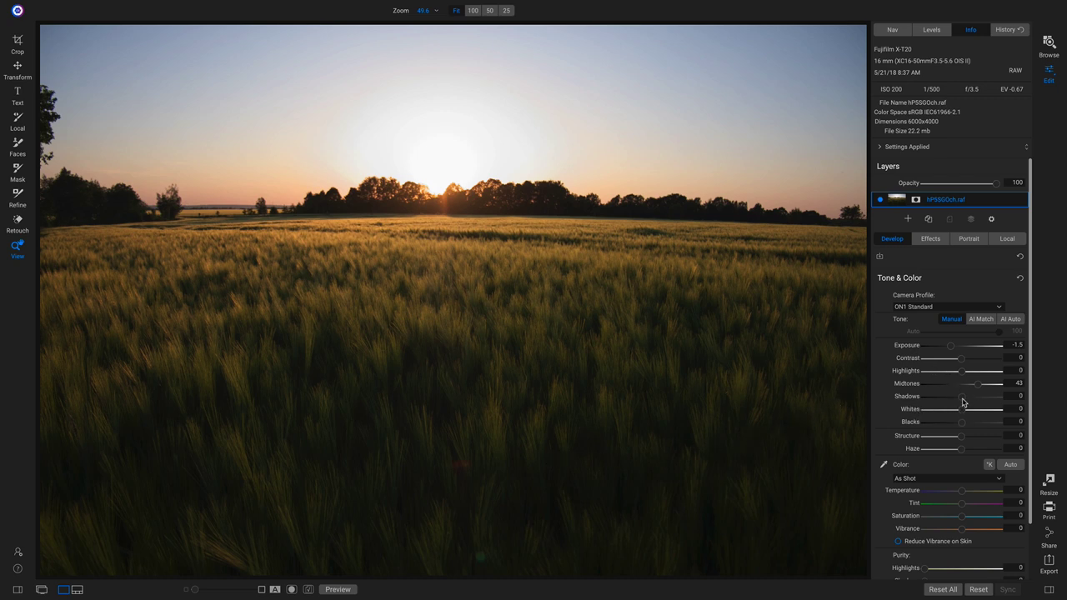
pyautogui.moveTo(963, 402); pyautogui.dragTo(969, 403)
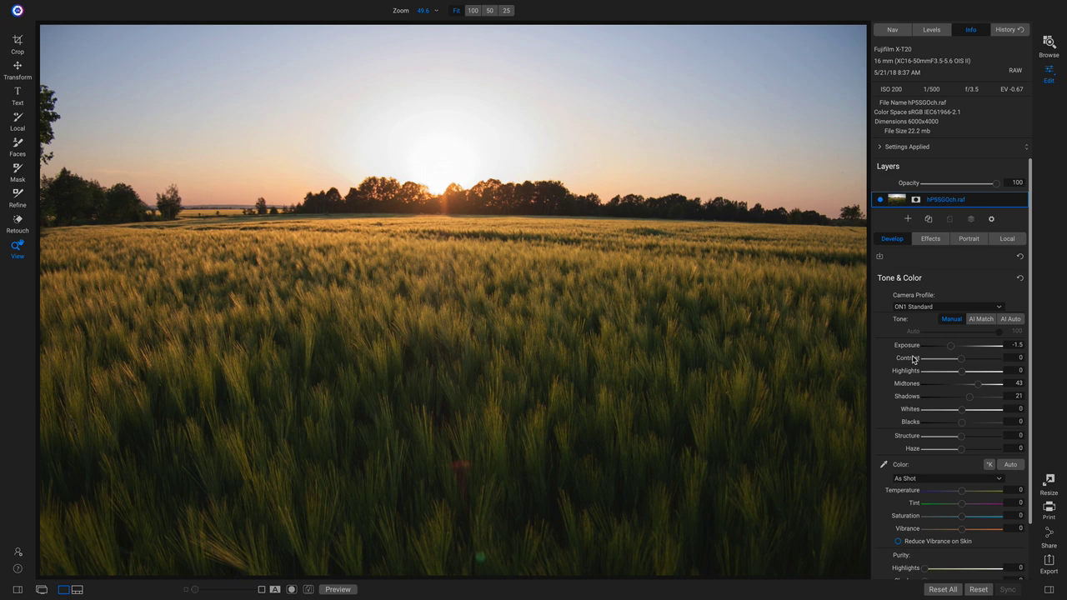
pyautogui.moveTo(961, 360); pyautogui.dragTo(967, 361)
# Compare the tone-adjusted field photo with the original
pyautogui.hotkey('ctrl', 'p')
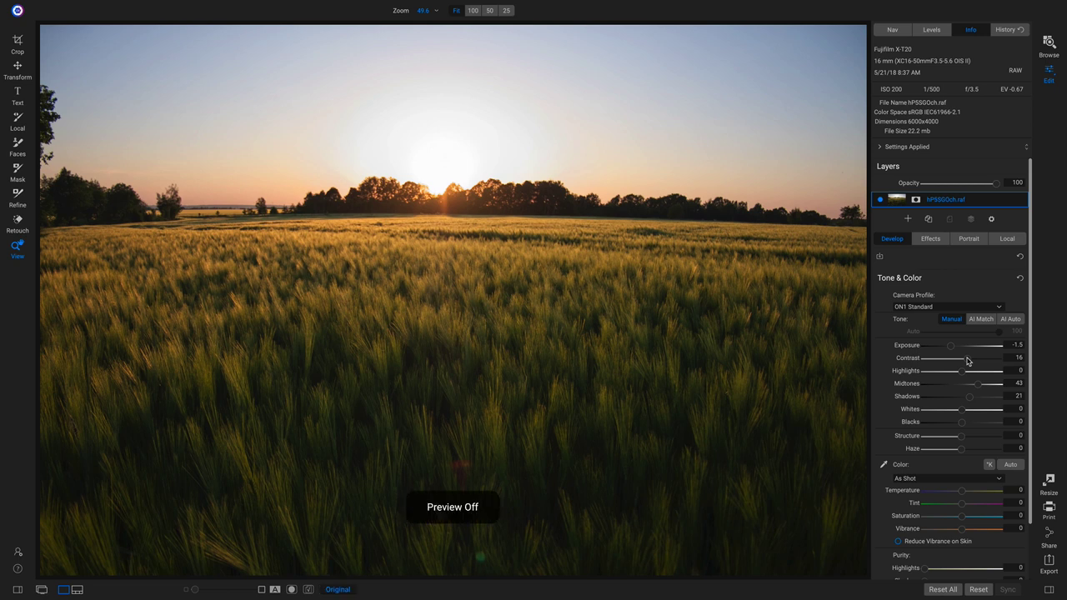
pyautogui.hotkey('ctrl', 'p')
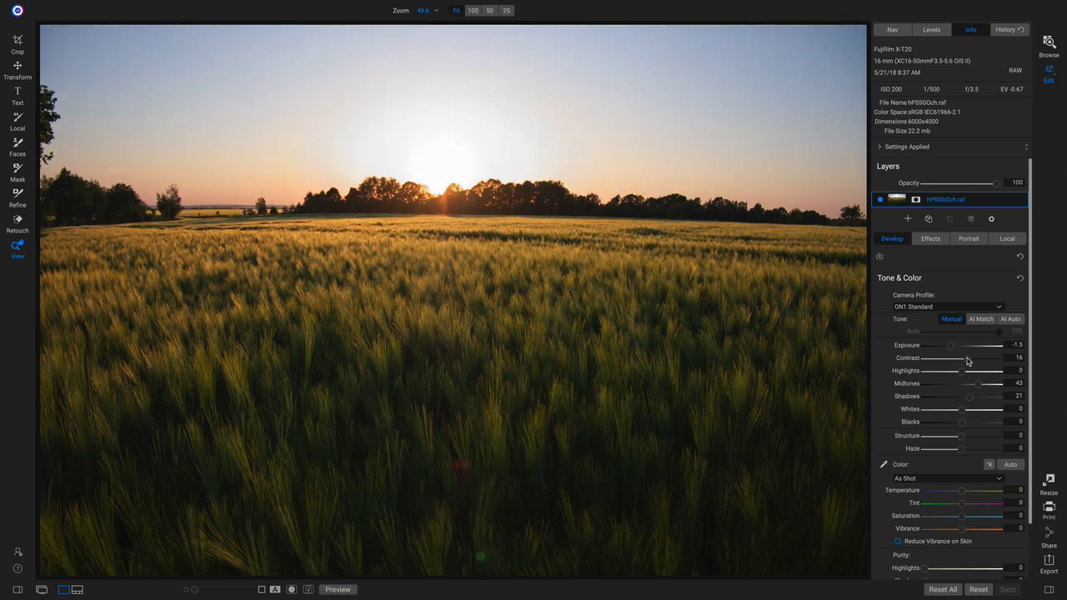
pyautogui.hotkey('ctrl', 'p')
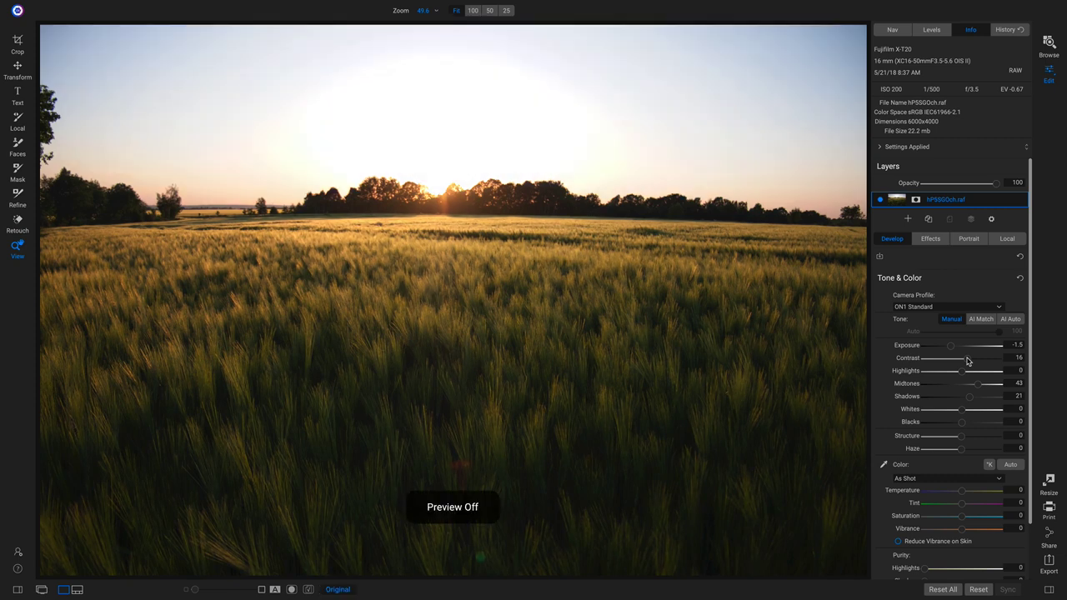
pyautogui.hotkey('ctrl', 'p')
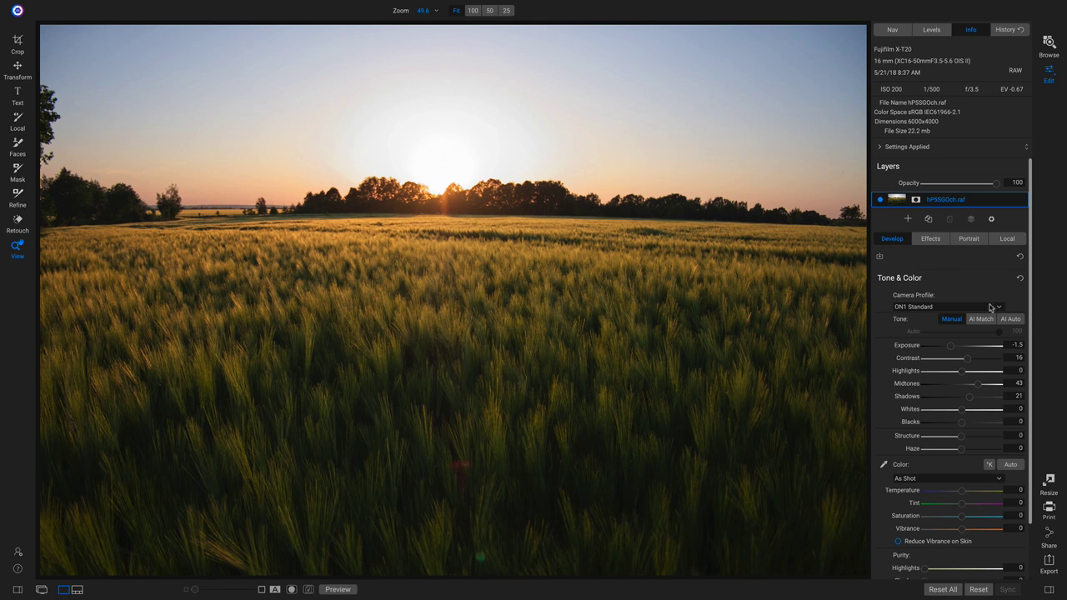
# Reset all of the photo's settings and set the camera profile to Camera Velvia-Vivid
pyautogui.click(944, 590)
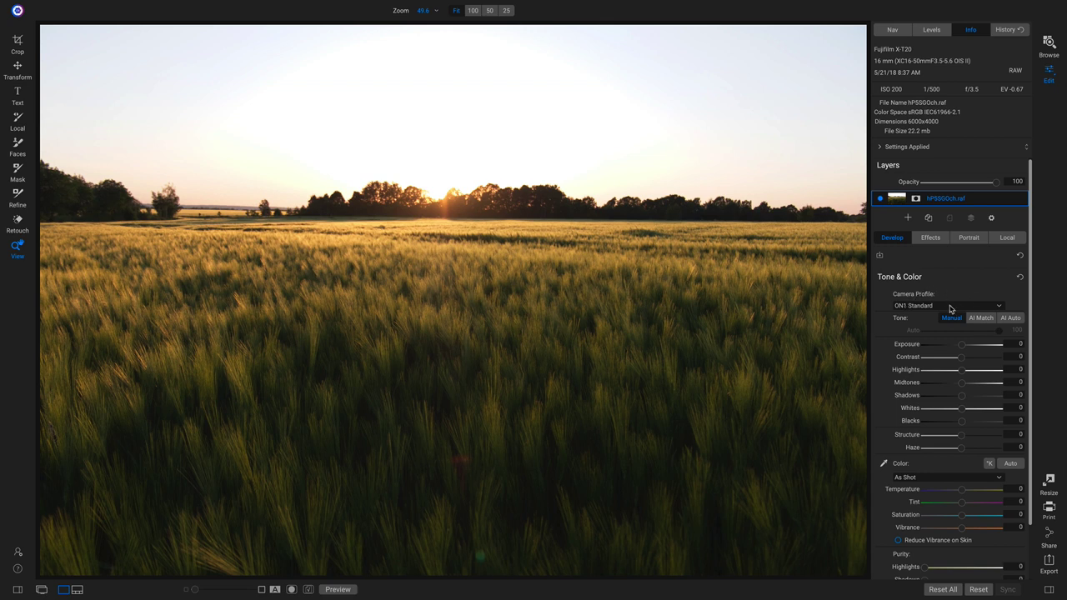
pyautogui.click(951, 308)
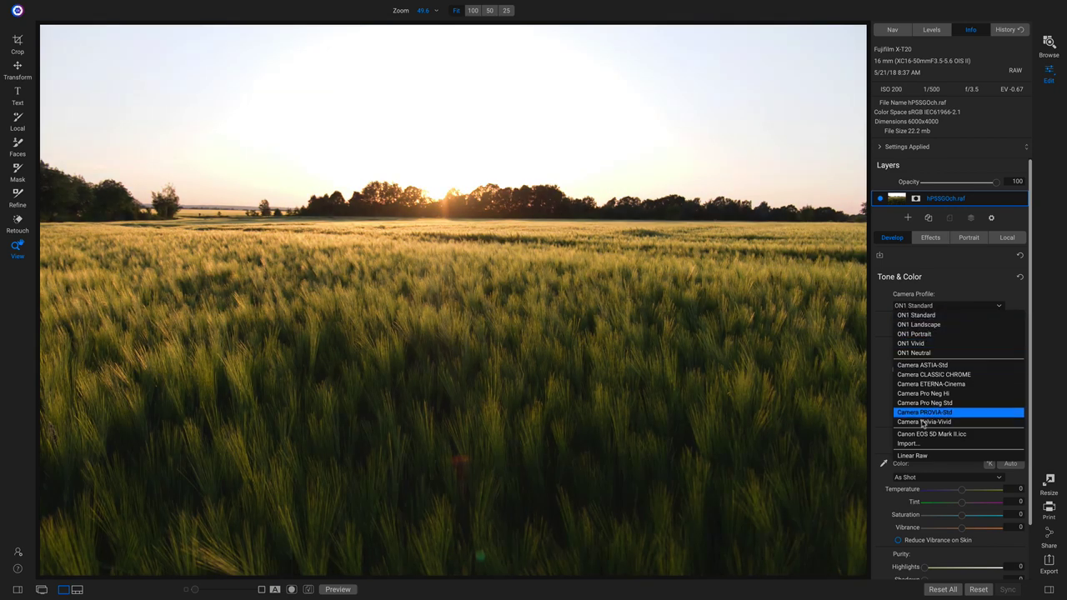
pyautogui.click(933, 423)
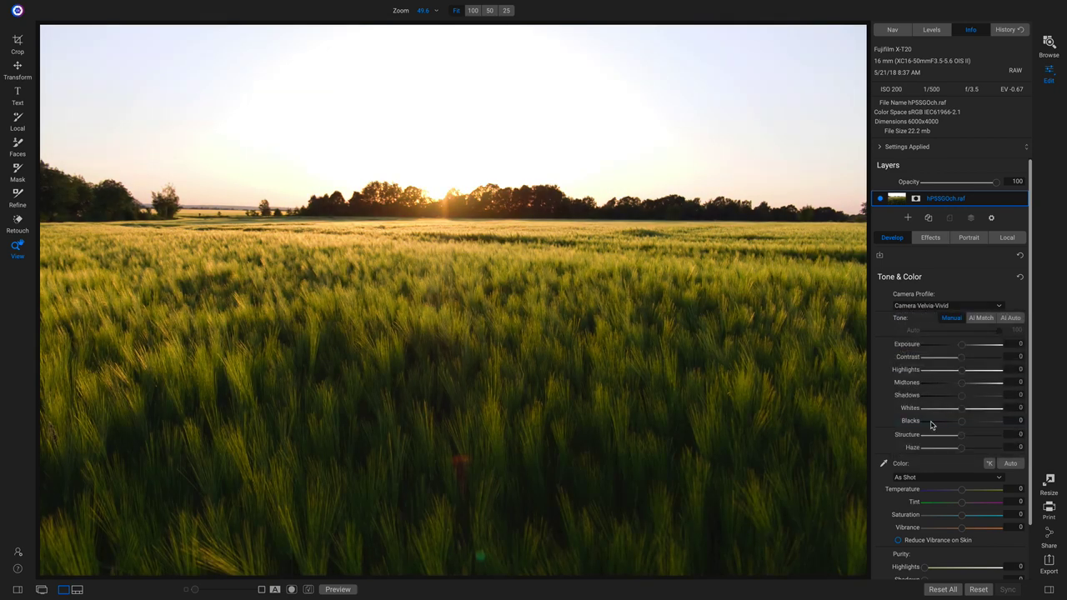
# Compare the Camera Velvia-Vivid version with the original and check it for clipped highlights
pyautogui.press('\\')
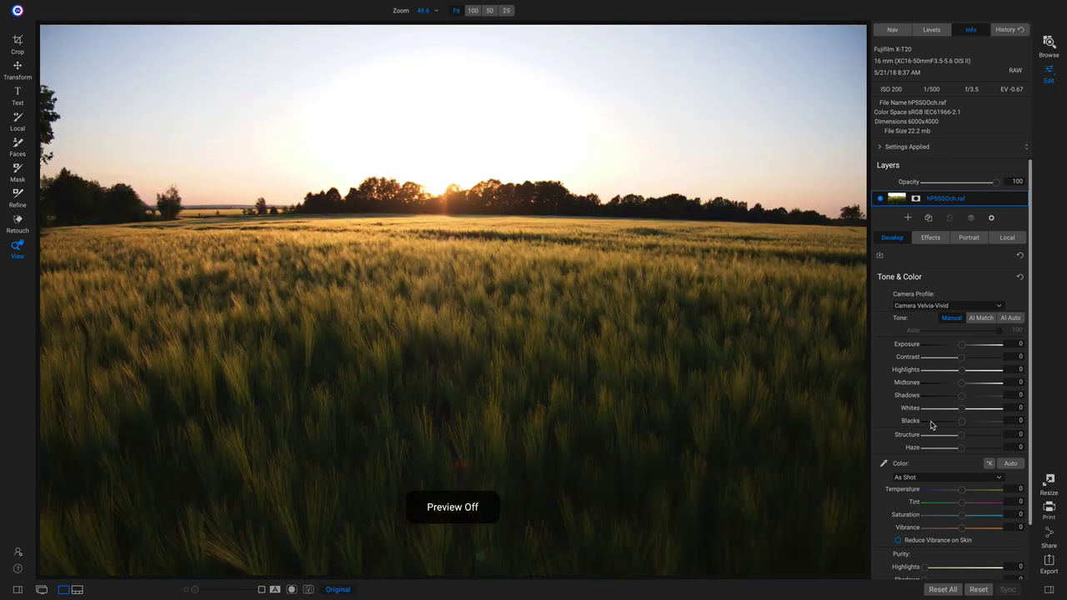
pyautogui.press('\\')
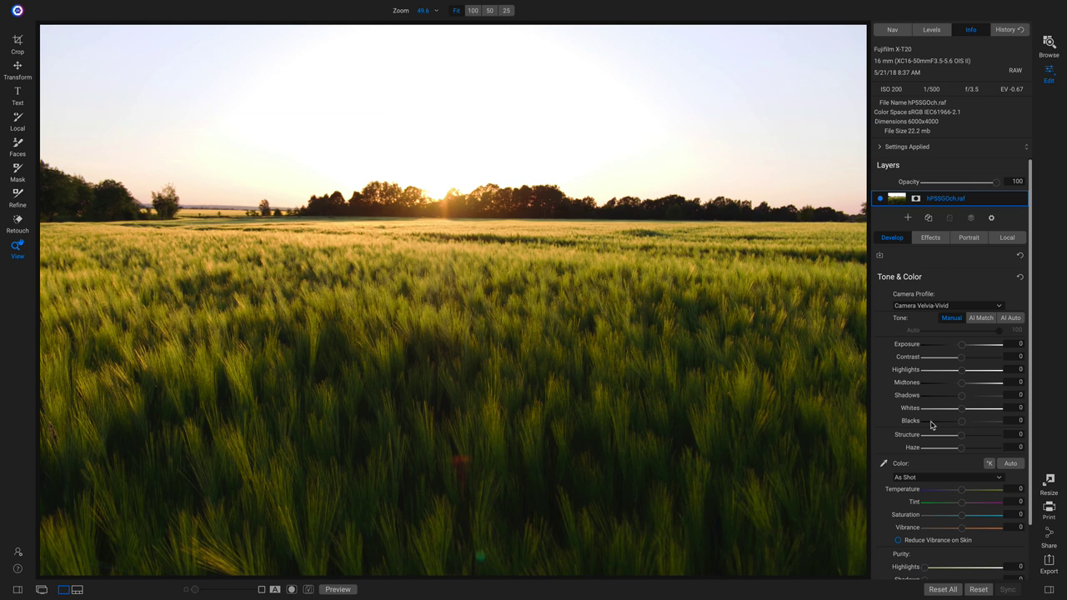
pyautogui.press('j')
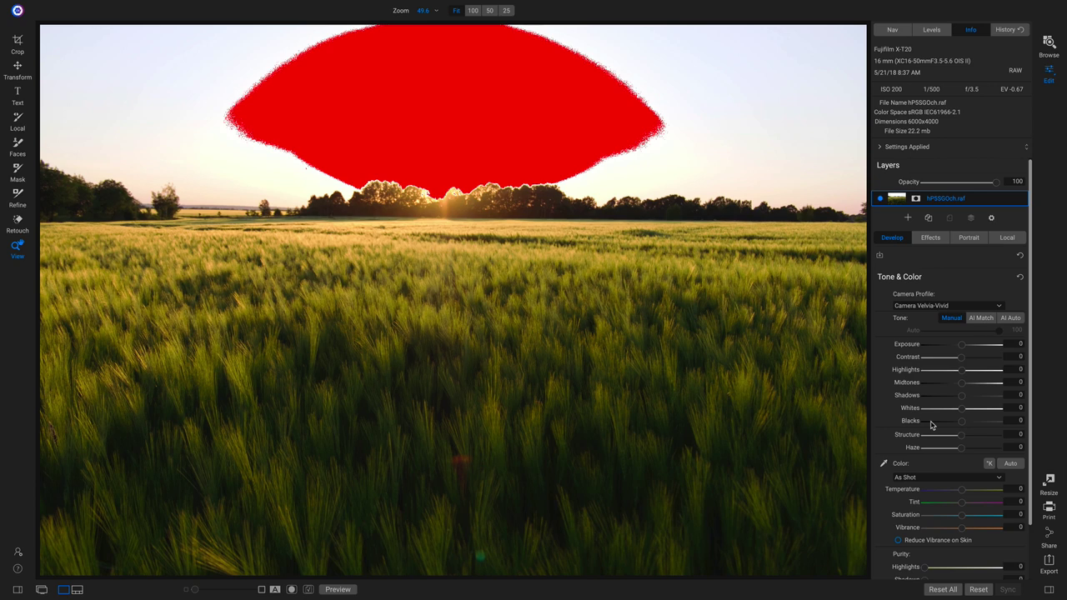
pyautogui.press('j')
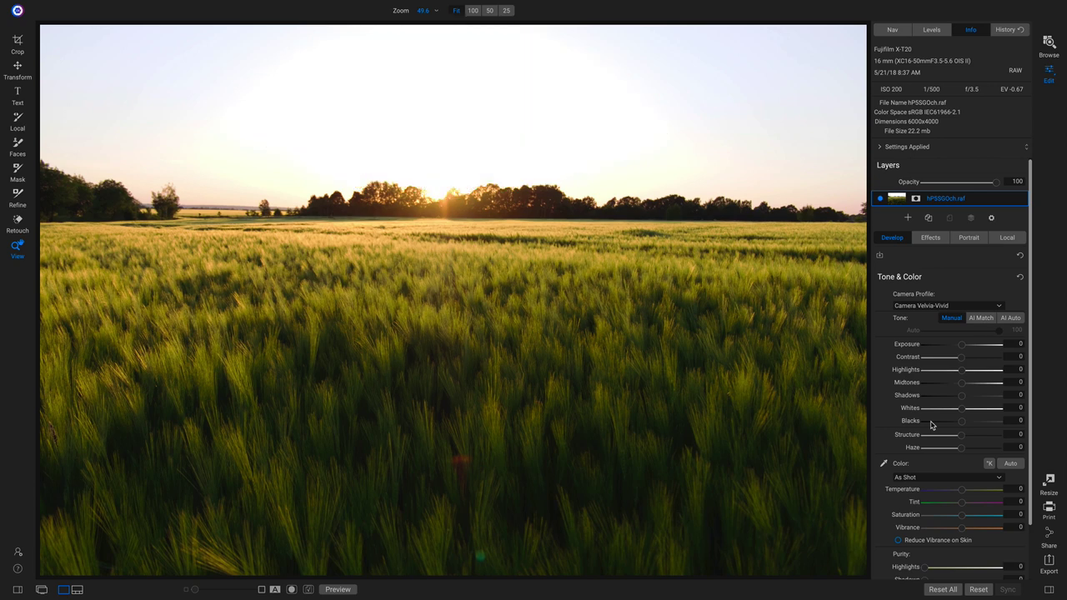
# Start a local adjustment with the Darken style and set its exposure to -1.55
pyautogui.click(1008, 240)
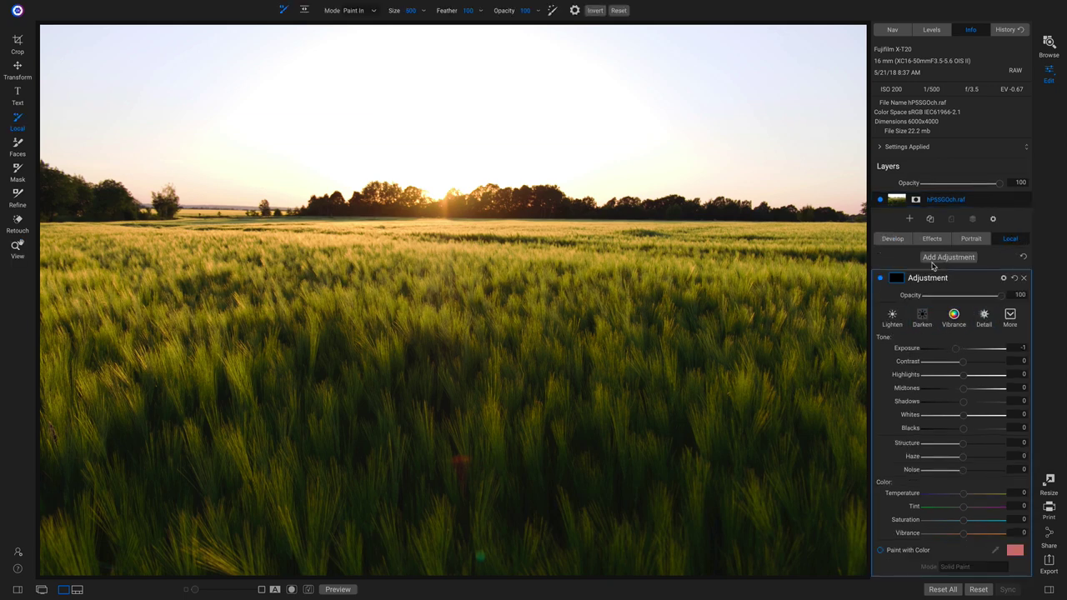
pyautogui.click(924, 322)
pyautogui.moveTo(957, 355); pyautogui.dragTo(951, 355)
pyautogui.moveTo(949, 356); pyautogui.dragTo(951, 356)
# Mask the local adjustment to the sky with a Linear Bottom gradient placed at the tree line, and set its exposure to -1.85
pyautogui.hotkey('shift', 'k')
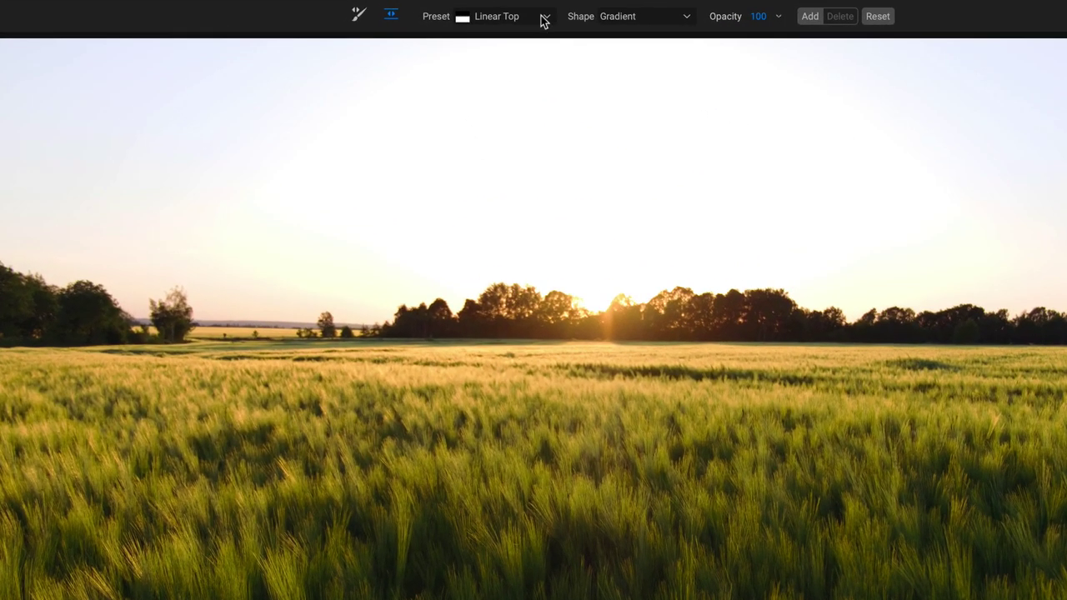
pyautogui.click(544, 18)
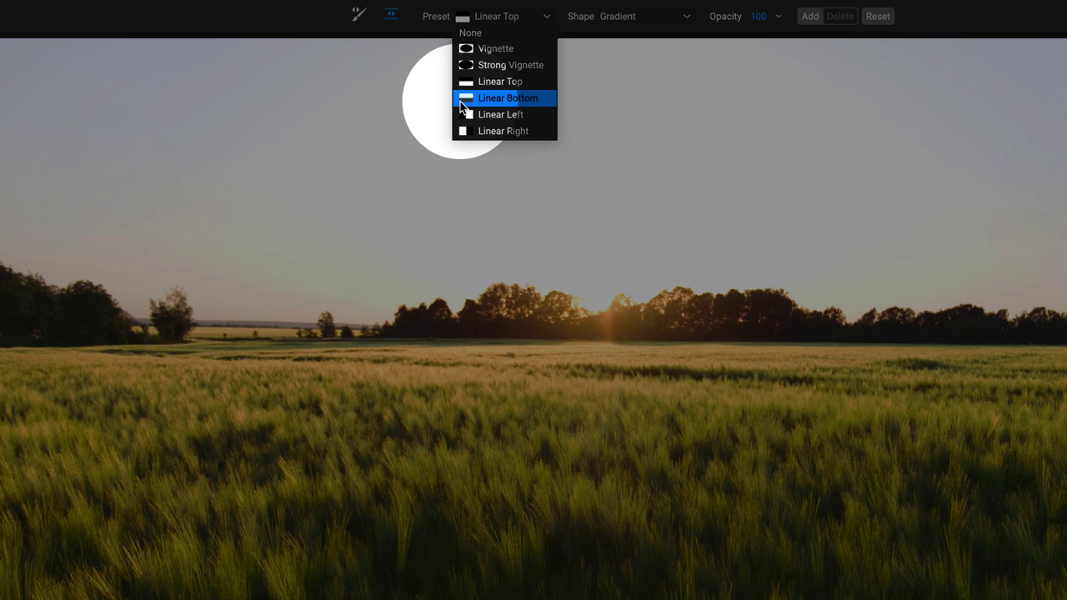
pyautogui.click(463, 98)
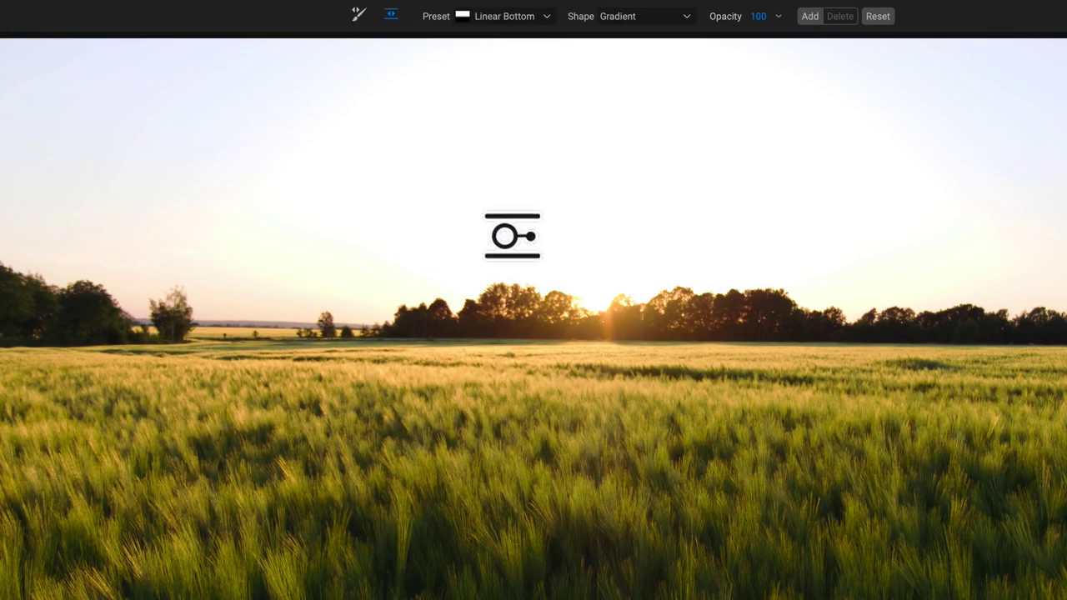
pyautogui.click(592, 334)
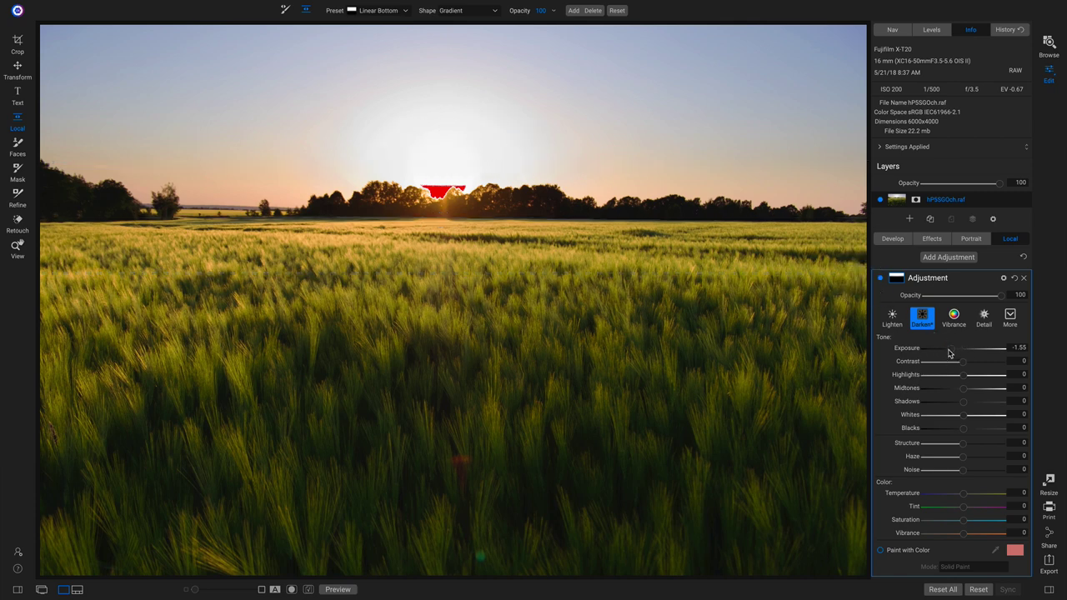
pyautogui.moveTo(950, 353); pyautogui.dragTo(948, 354)
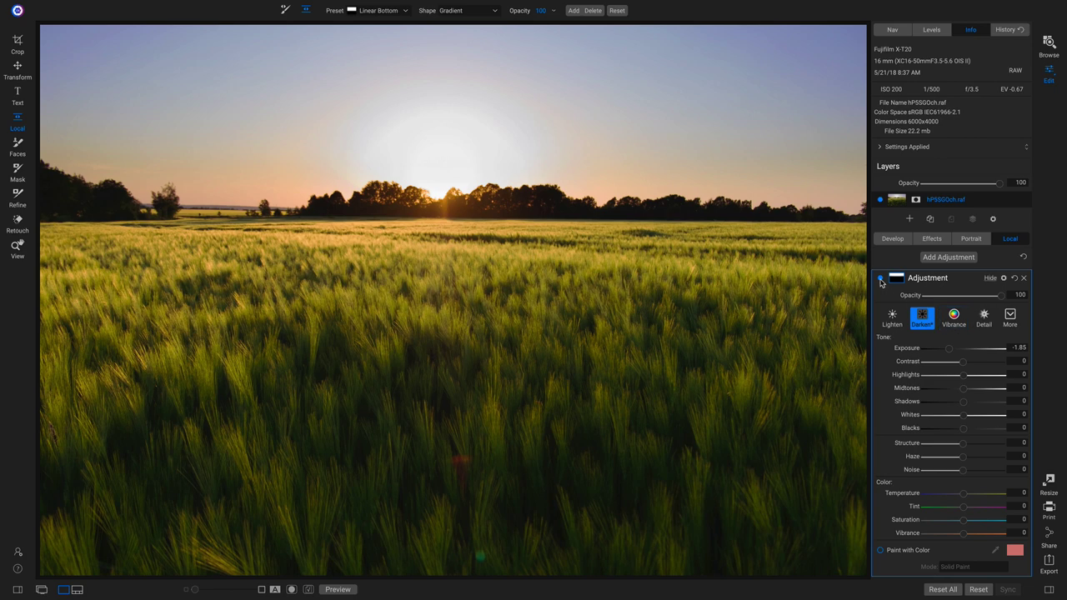
# Compare the photo with and without the sky-darkening adjustment
pyautogui.click(880, 282)
pyautogui.click(881, 283)
pyautogui.click(881, 283)
pyautogui.click(881, 282)
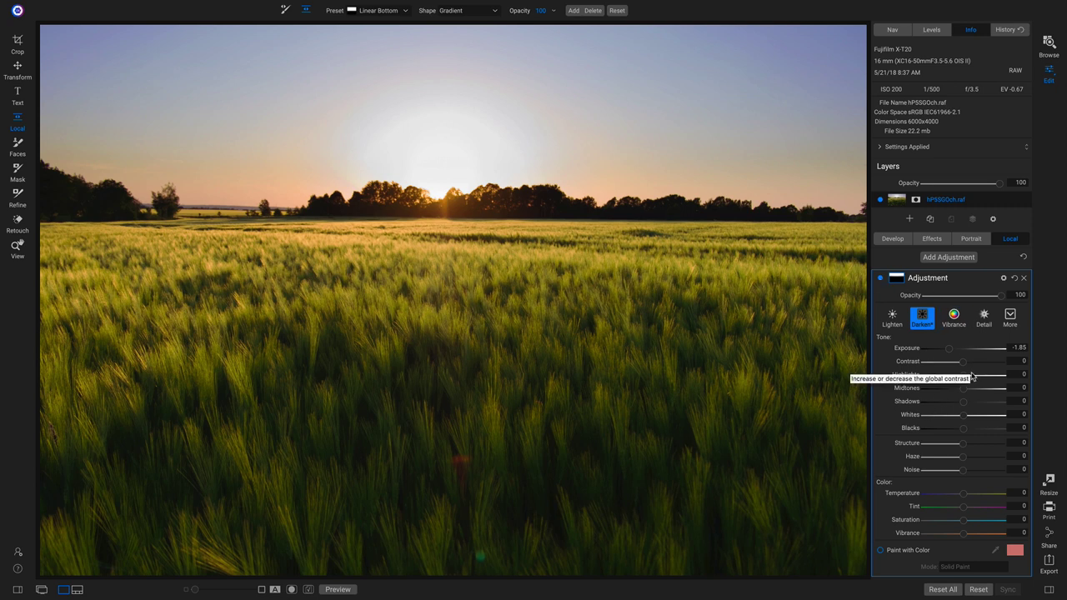
pyautogui.moveTo(965, 389); pyautogui.dragTo(969, 417)
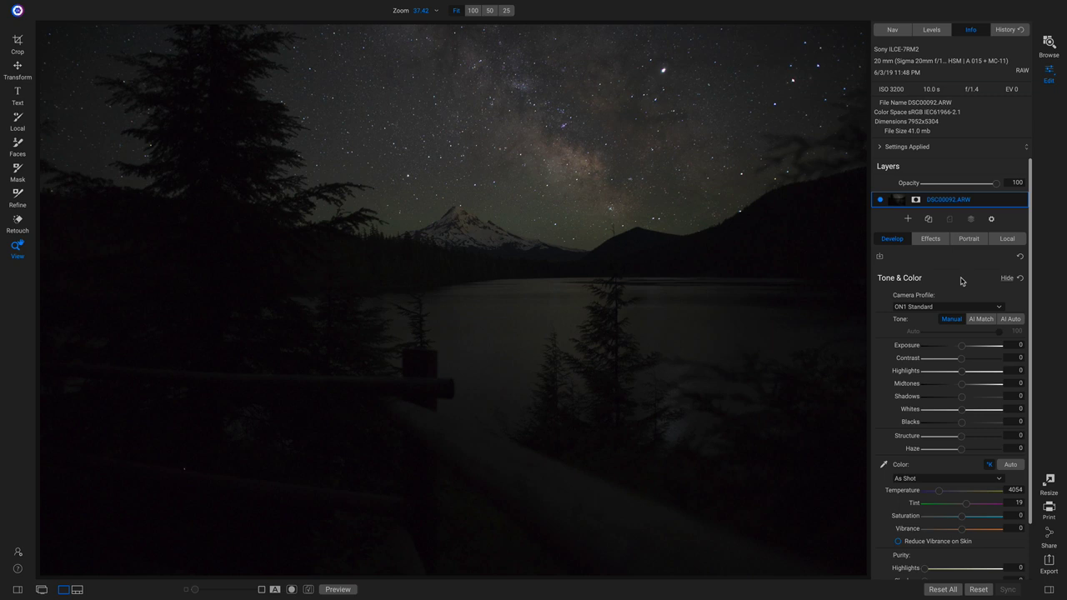
# Set the night photo's Exposure to 1.1, Midtones to 7, Shadows to 9 and Contrast to 16, and compare it with the original
pyautogui.moveTo(963, 351); pyautogui.dragTo(971, 352)
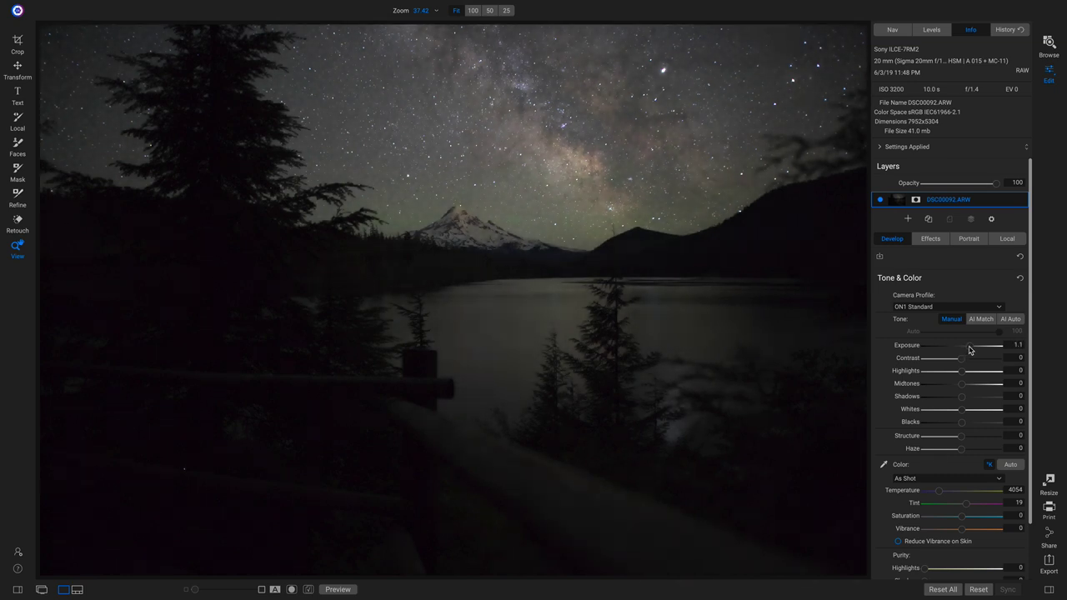
pyautogui.click(964, 385)
pyautogui.moveTo(963, 389); pyautogui.dragTo(964, 390)
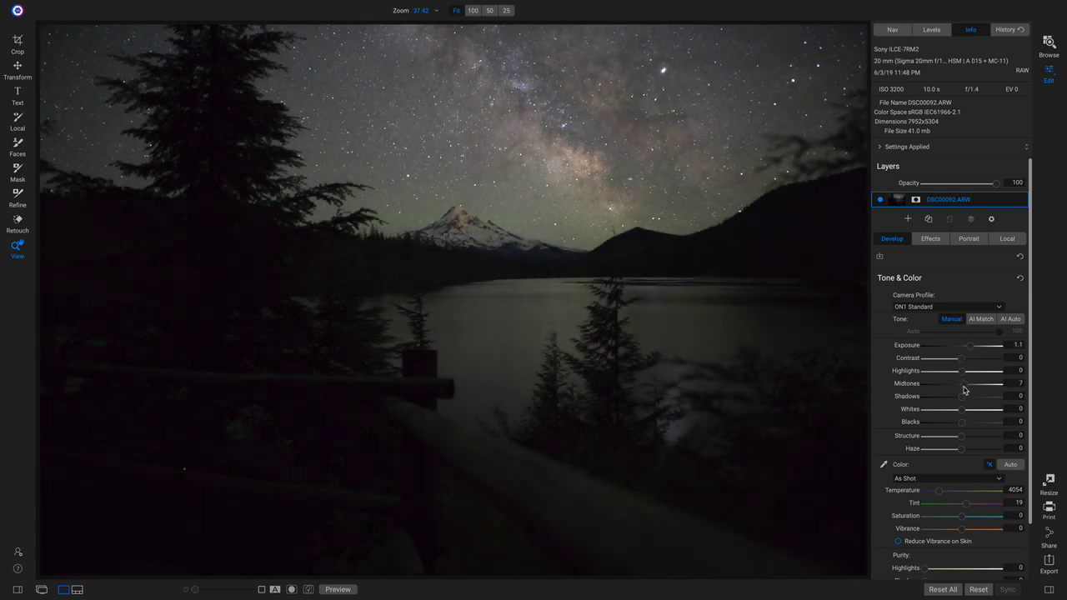
pyautogui.click(963, 403)
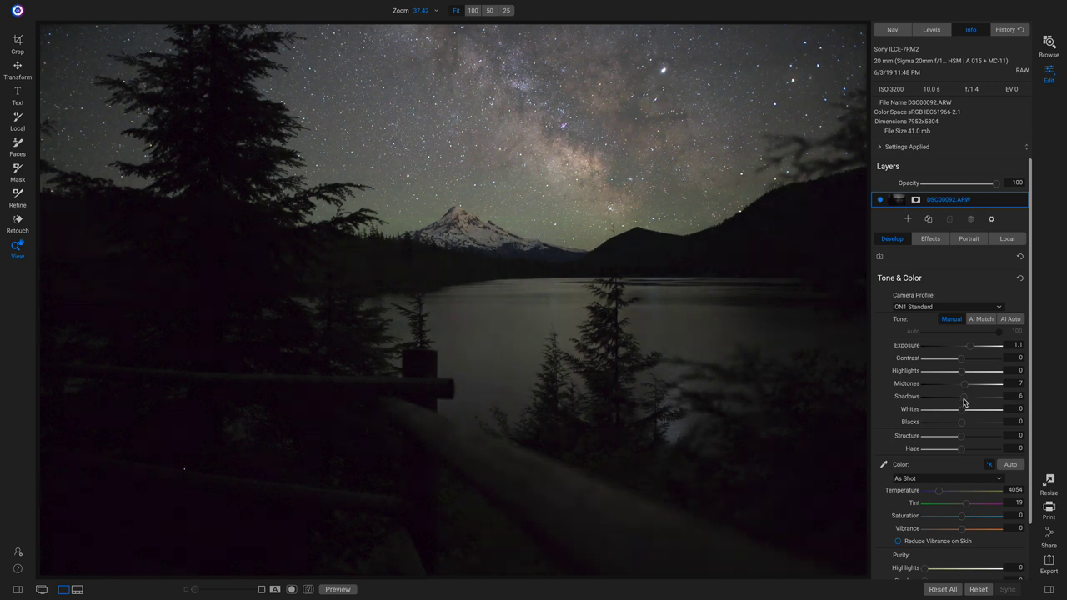
pyautogui.moveTo(964, 403); pyautogui.dragTo(965, 403)
pyautogui.moveTo(963, 363); pyautogui.dragTo(967, 364)
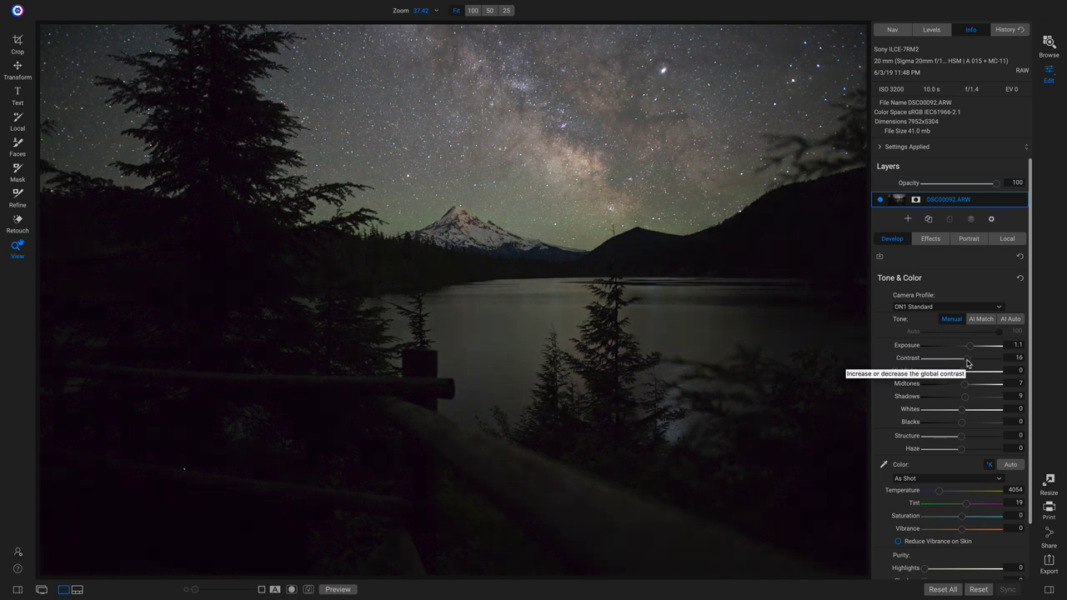
pyautogui.press('\\')
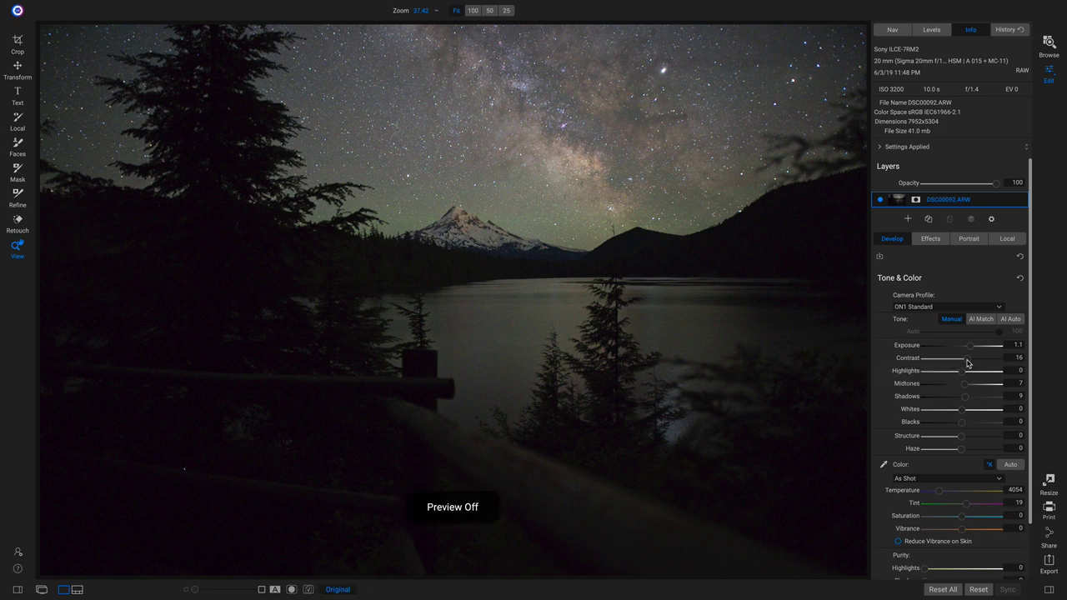
pyautogui.press('\\')
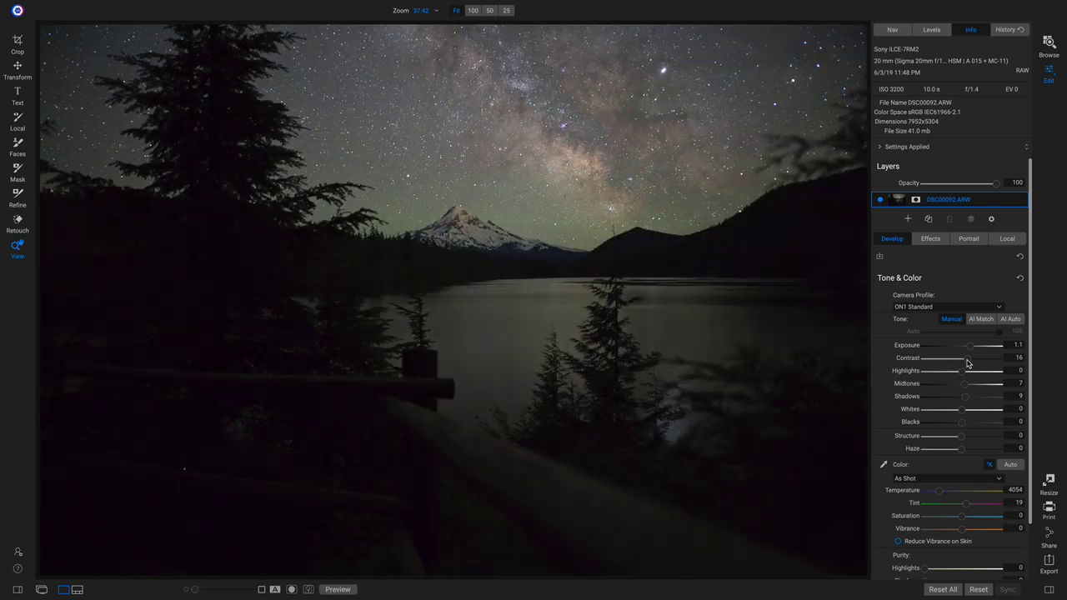
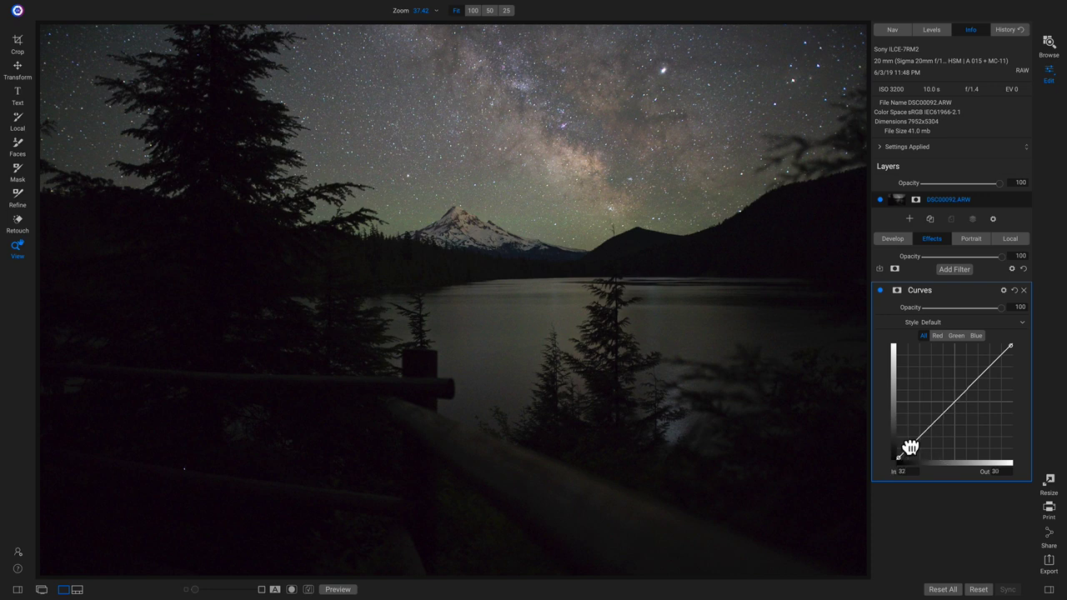
# Shape the Curves filter into an S-curve with a shadow point at in 39, out 28 and a midtone point at in 140, out 156
pyautogui.moveTo(910, 448); pyautogui.dragTo(915, 448)
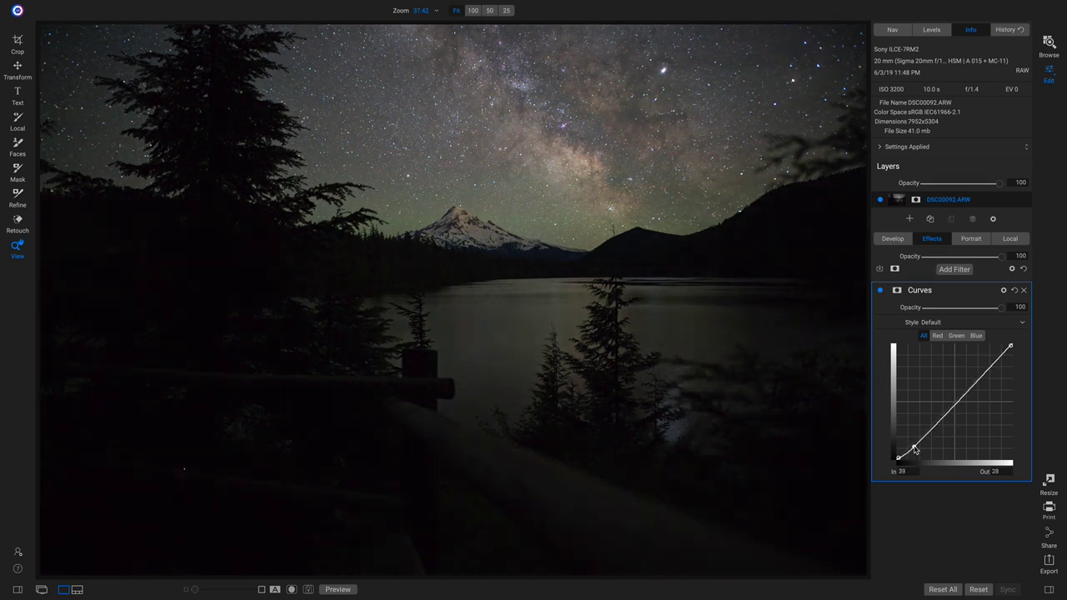
pyautogui.click(959, 404)
pyautogui.moveTo(959, 403); pyautogui.dragTo(961, 390)
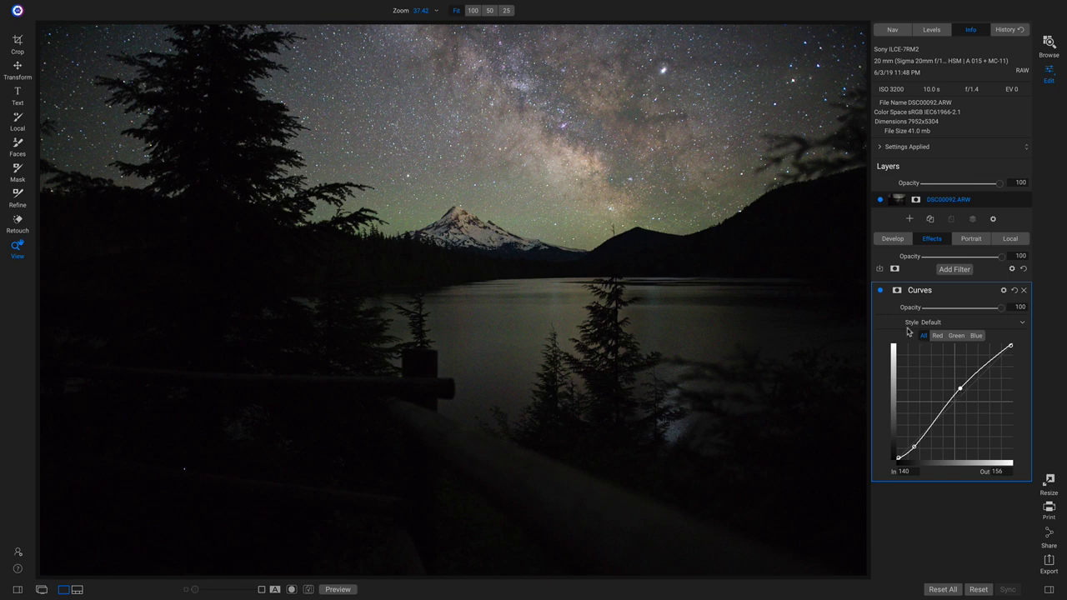
# Compare the night photo with and without the Curves filter
pyautogui.click(881, 291)
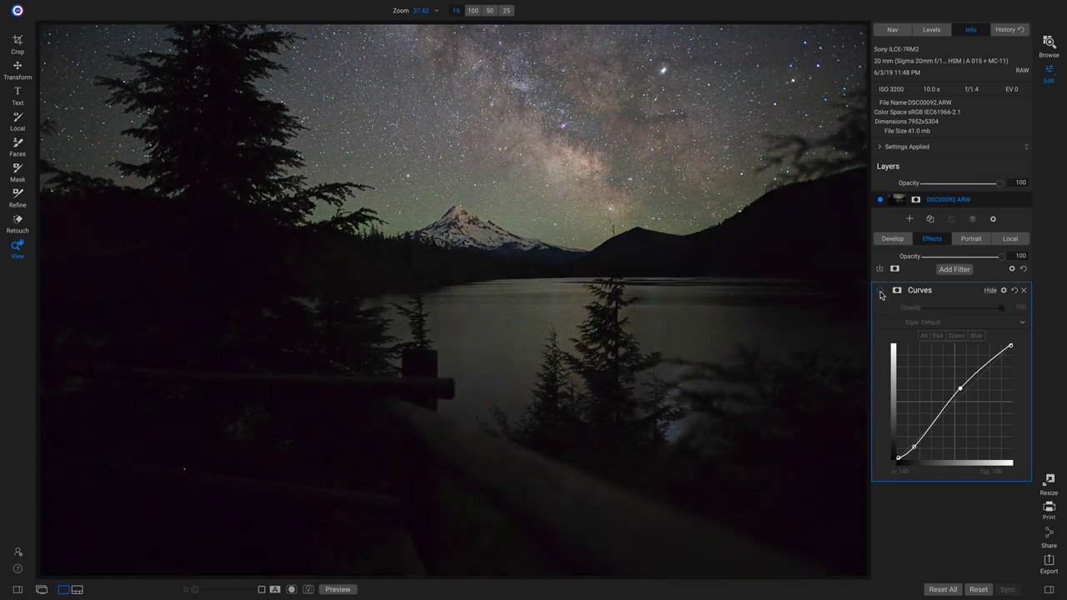
pyautogui.click(881, 291)
pyautogui.click(881, 291)
pyautogui.click(881, 291)
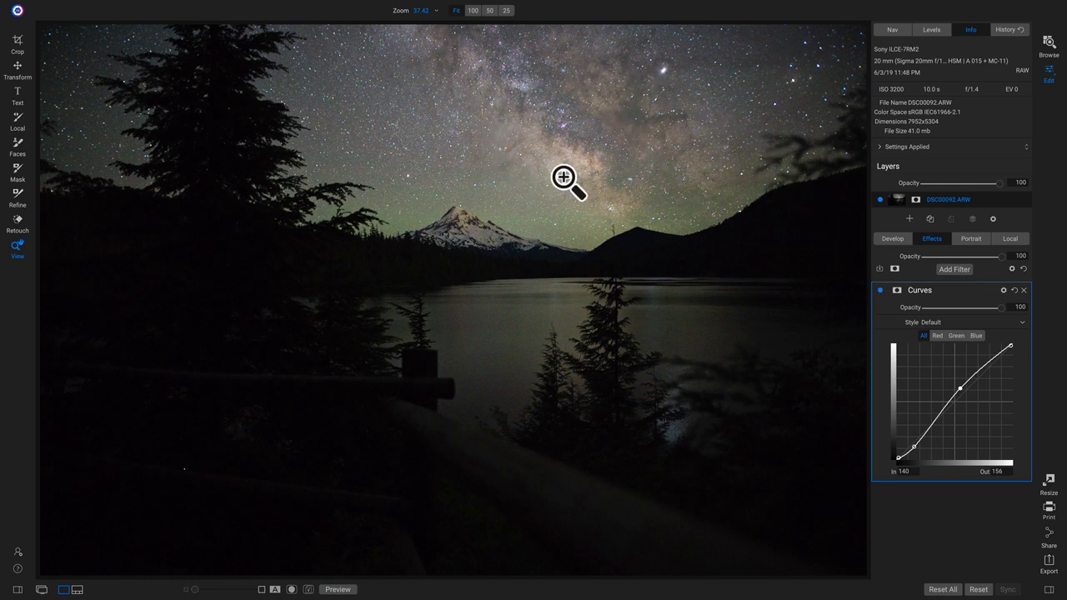
# Open the Curves filter's mask, display it in grayscale and turn it into a luminosity mask of the night photo
pyautogui.click(897, 291)
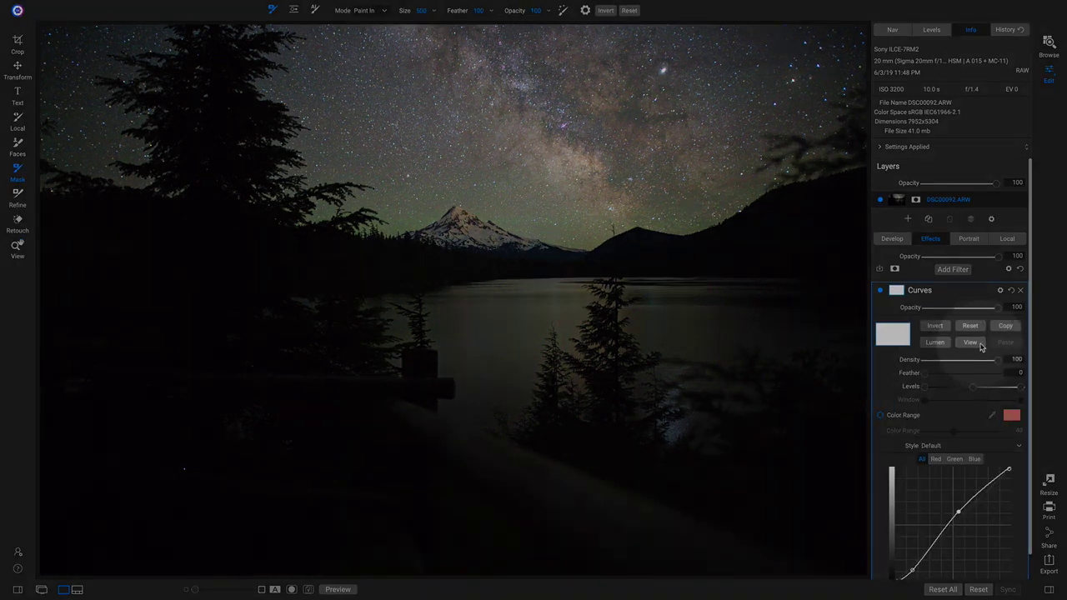
pyautogui.click(970, 343)
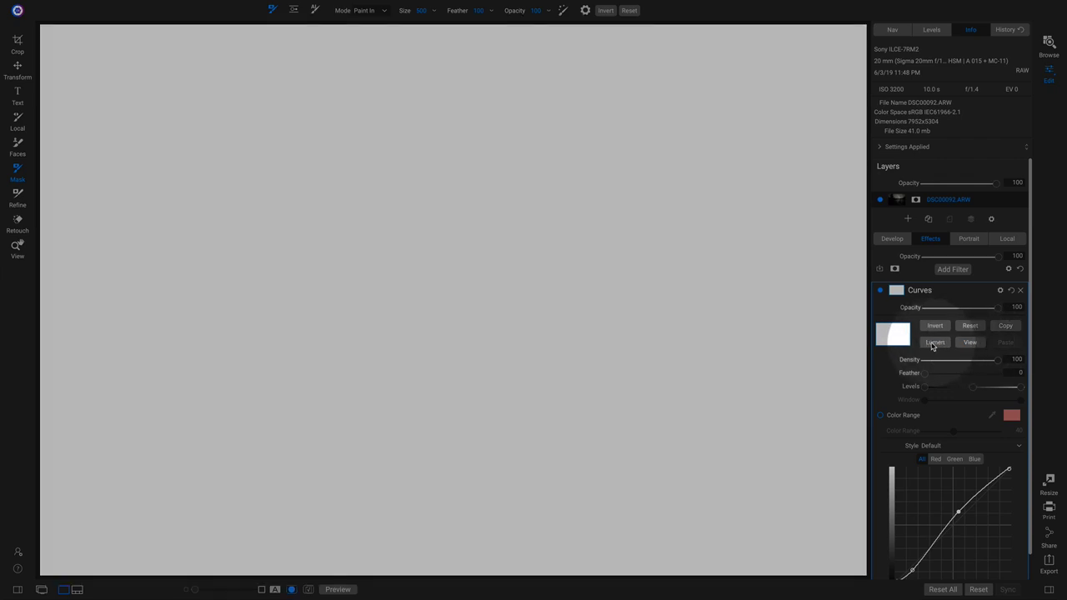
pyautogui.click(932, 344)
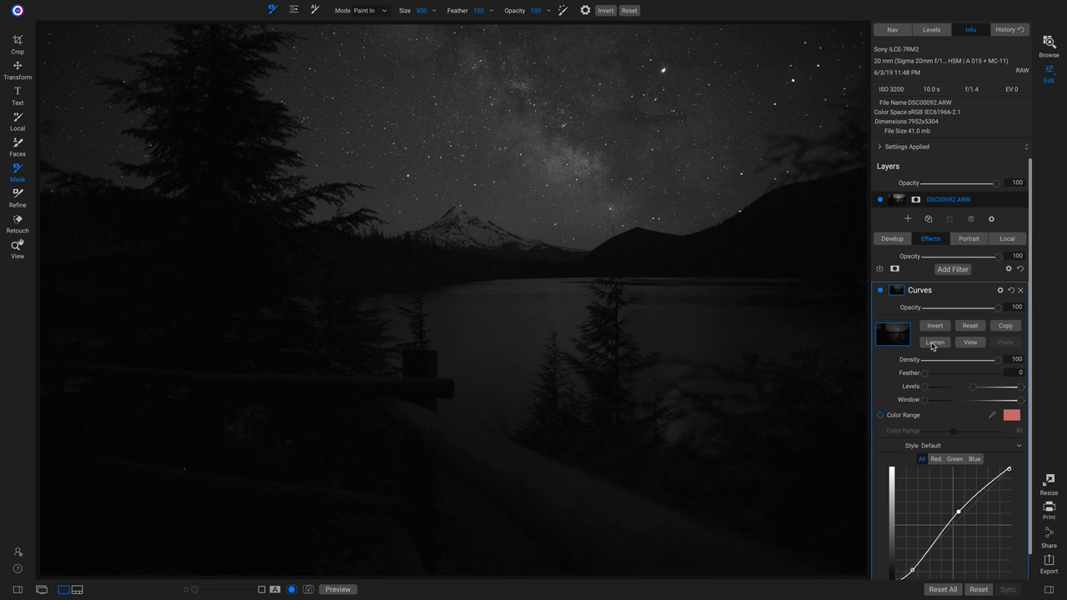
pyautogui.press('z')
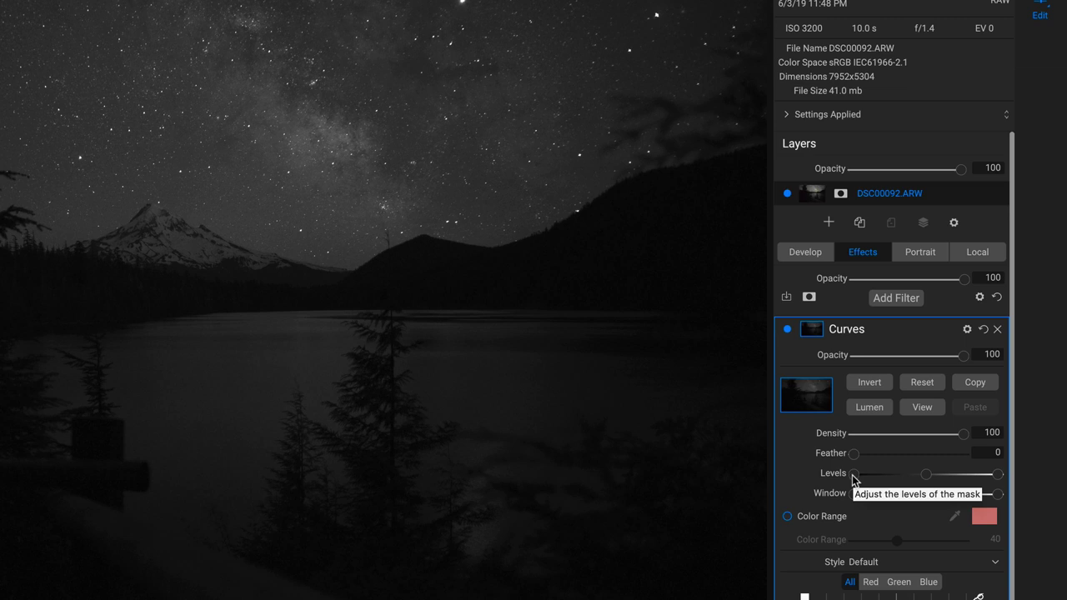
# Boost the luminosity mask's contrast by raising its black level and lowering its midtone and white levels, and return to the photo view
pyautogui.moveTo(853, 477); pyautogui.dragTo(871, 481)
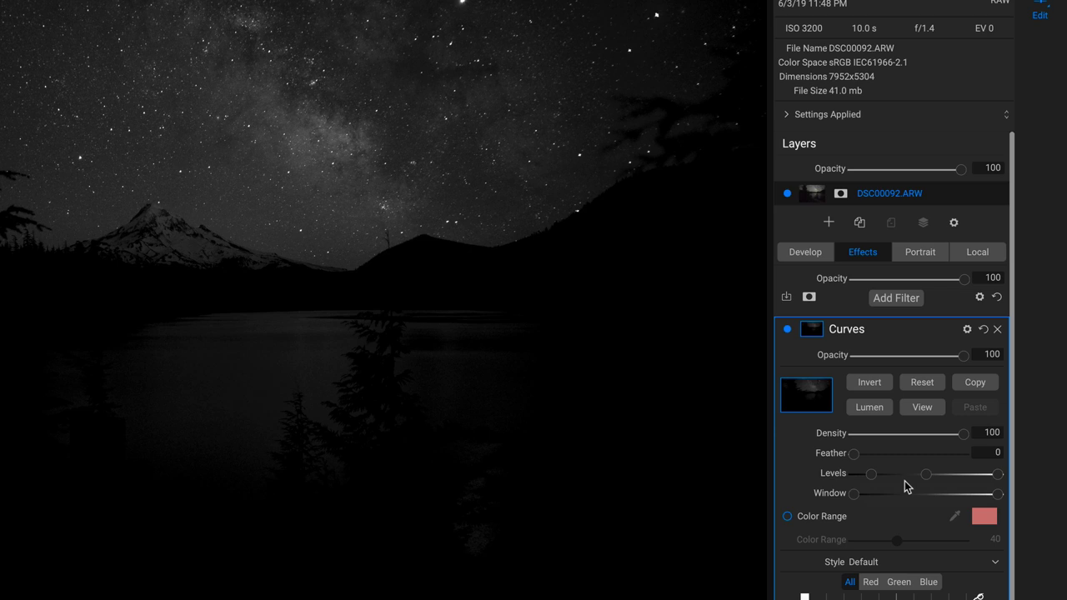
pyautogui.moveTo(927, 482); pyautogui.dragTo(903, 481)
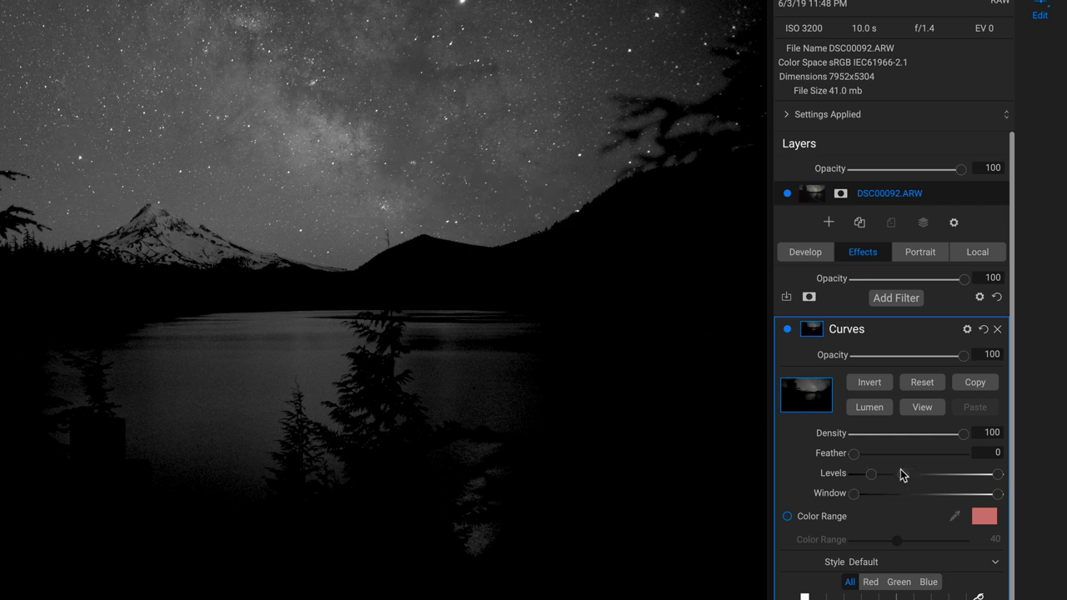
pyautogui.moveTo(905, 481); pyautogui.dragTo(892, 482)
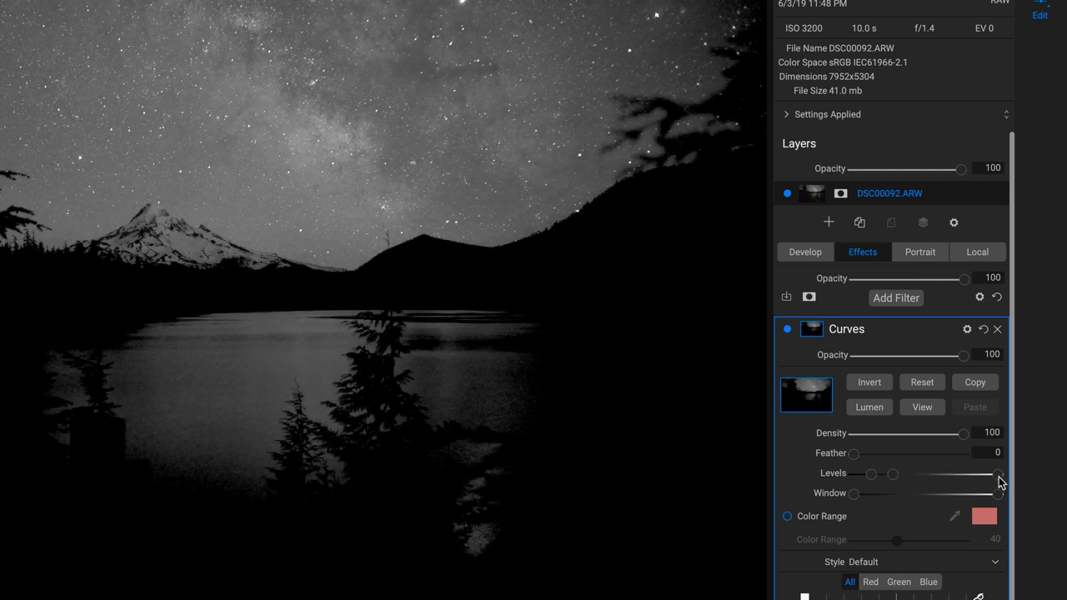
pyautogui.moveTo(1000, 481); pyautogui.dragTo(882, 482)
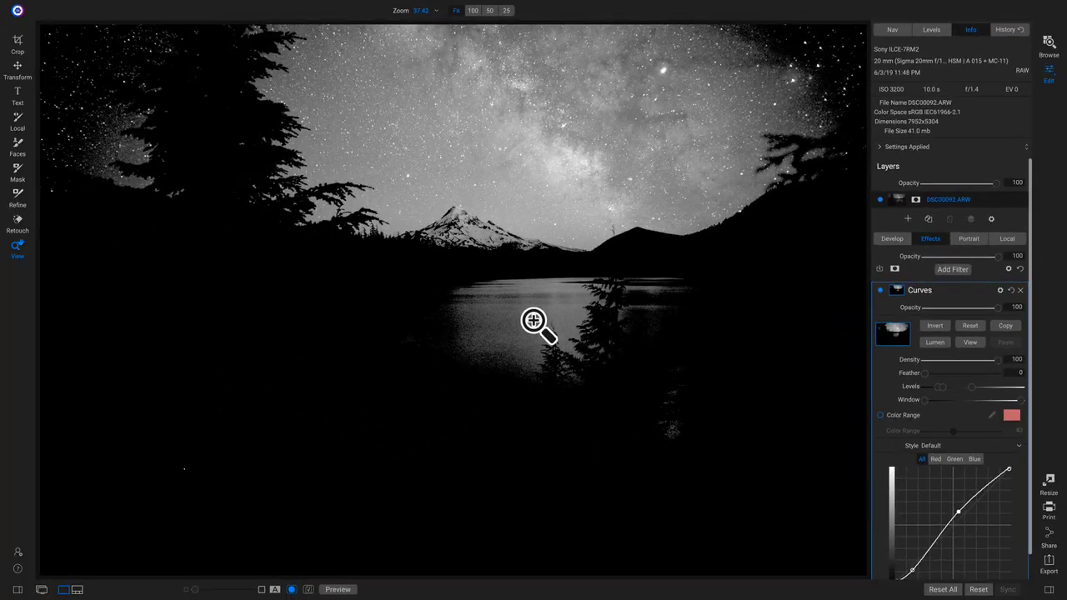
pyautogui.click(967, 343)
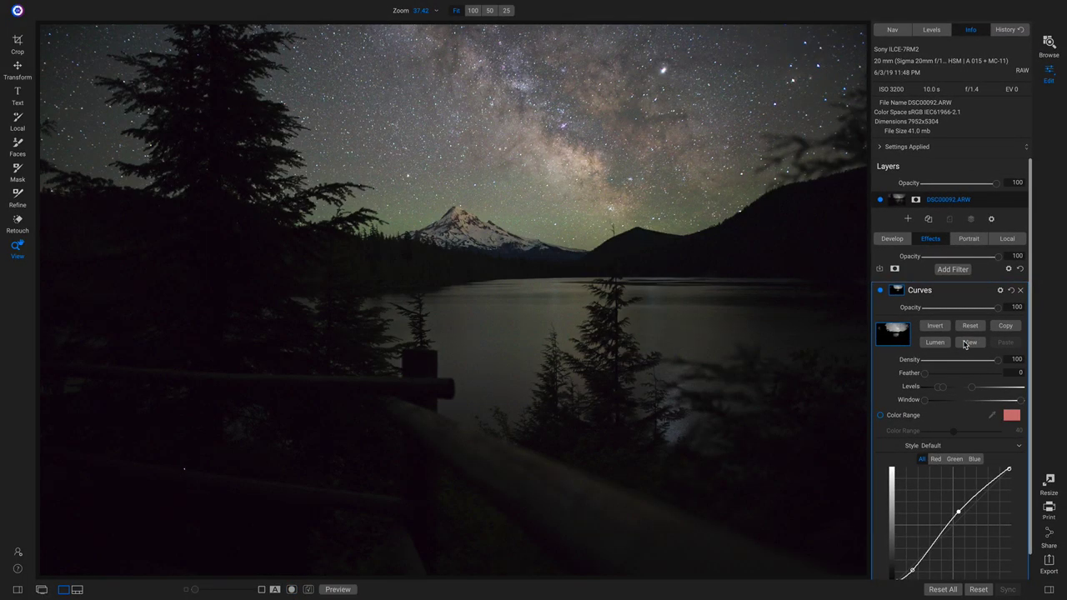
# Compare the night photo with and without the masked Curves filter
pyautogui.click(880, 291)
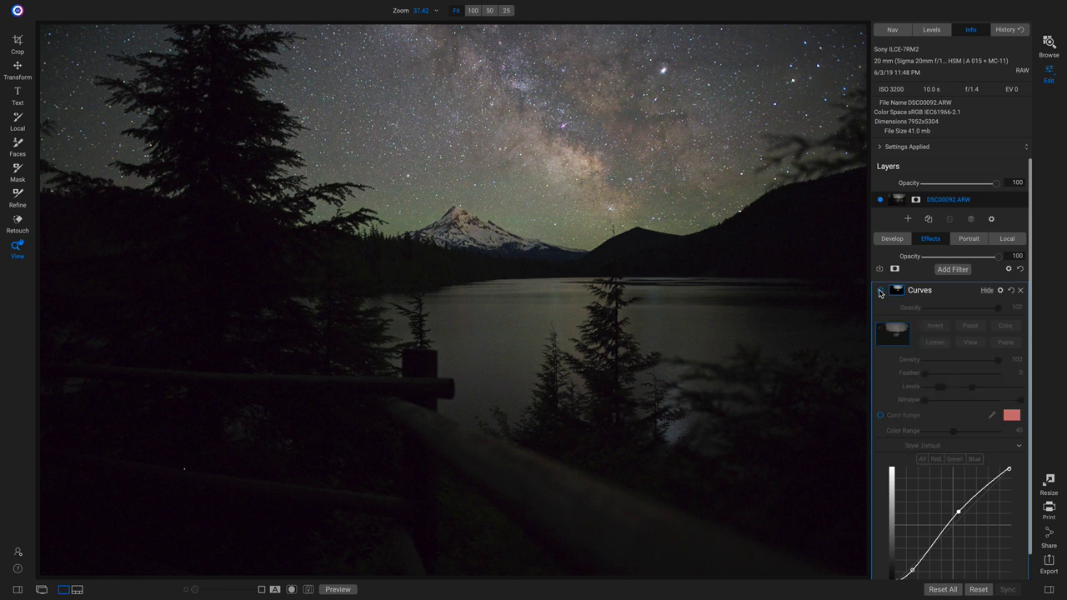
pyautogui.click(880, 291)
pyautogui.click(879, 291)
pyautogui.click(879, 292)
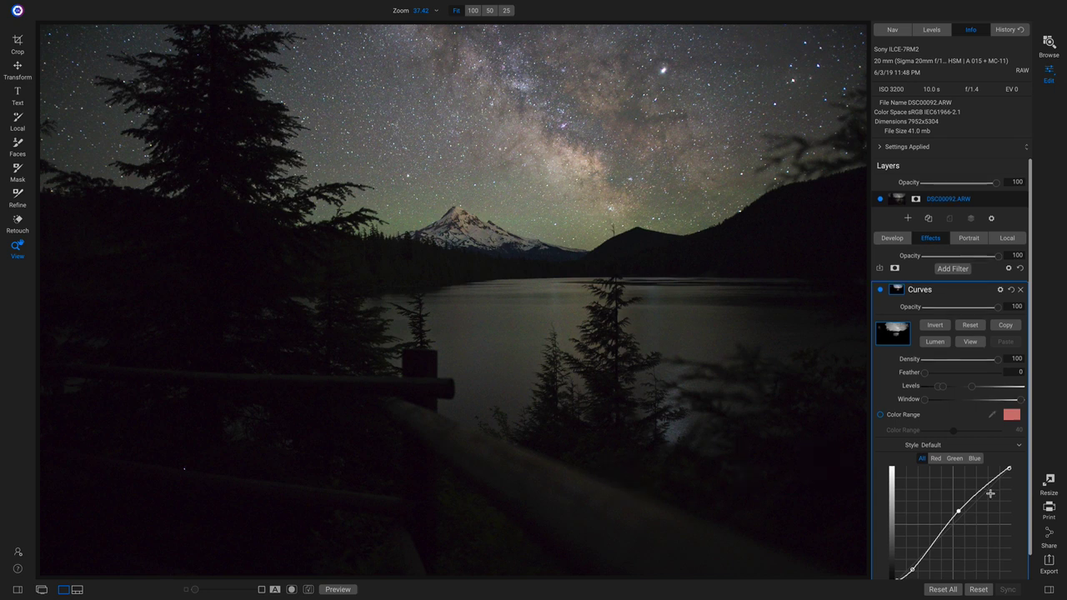
# Move the curve's midtone point to in 132, out 166, raise the shadow point slightly, and compare the result with the filter off
pyautogui.moveTo(960, 513); pyautogui.dragTo(954, 506)
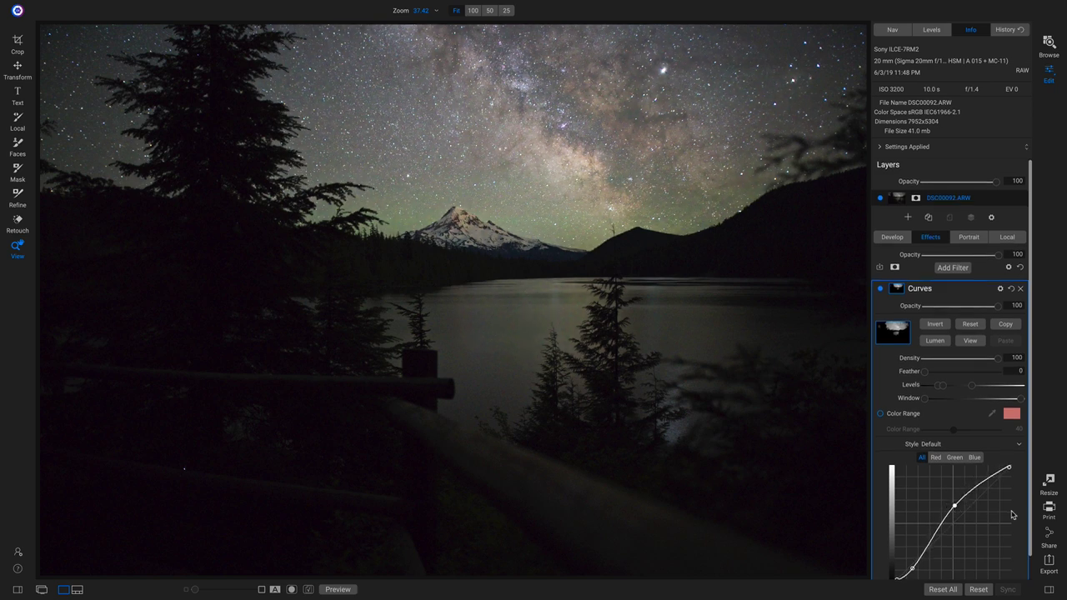
pyautogui.scroll(-1, 1012, 514)
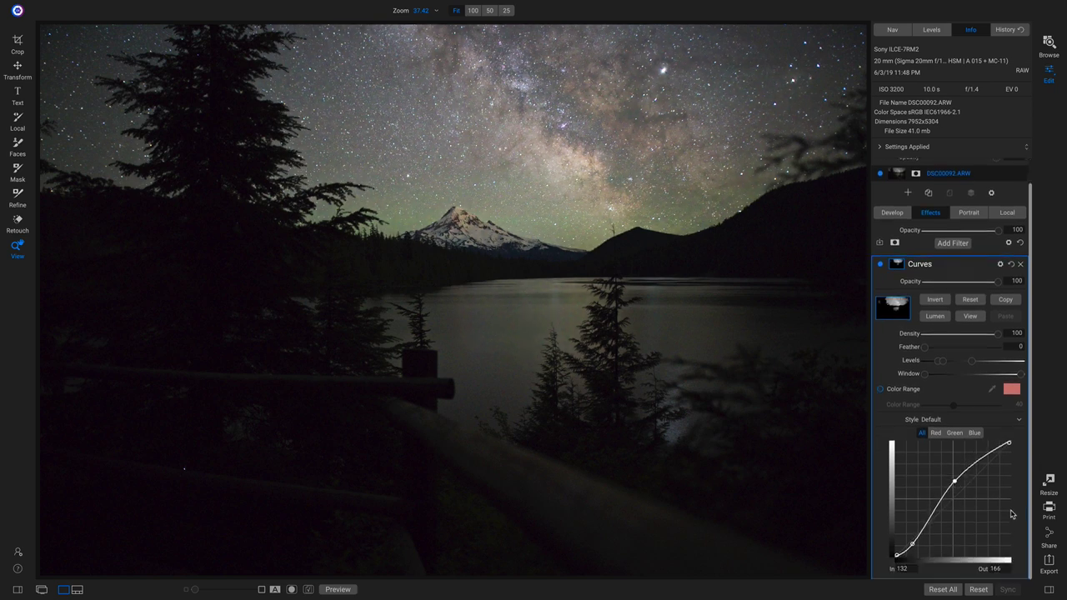
pyautogui.click(913, 545)
pyautogui.moveTo(915, 545)
pyautogui.mouseDown()
pyautogui.moveTo(903, 543)
pyautogui.moveTo(924, 535)
pyautogui.moveTo(901, 553)
pyautogui.moveTo(917, 541)
pyautogui.mouseUp()
pyautogui.click(880, 265)
pyautogui.click(880, 265)
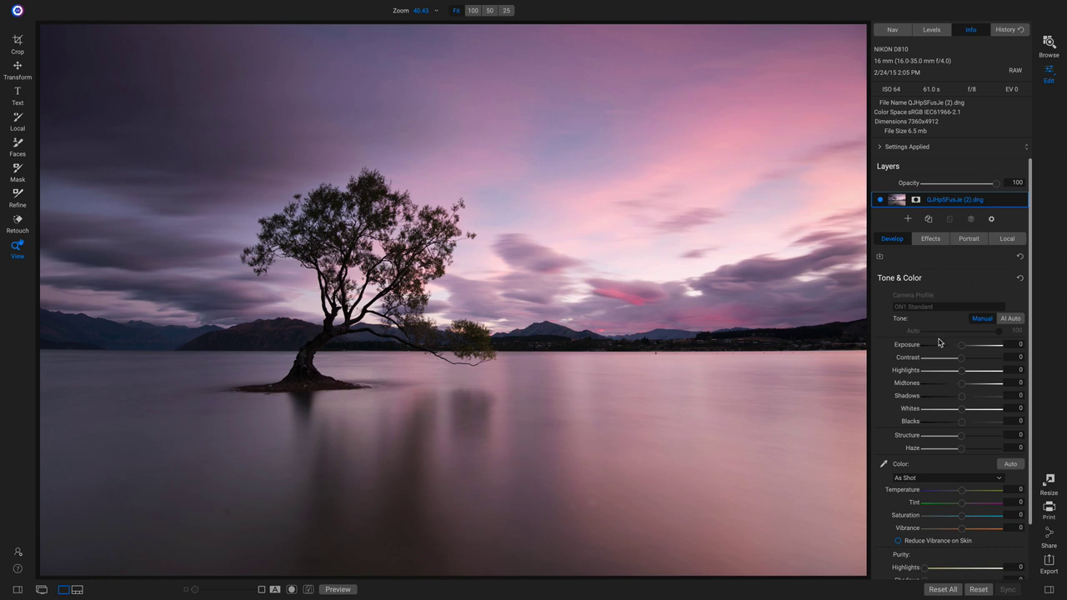
# Apply AI Auto tone to the lone-tree lake photo and add a Glow filter with the Charge More - Subtle style
pyautogui.click(1011, 323)
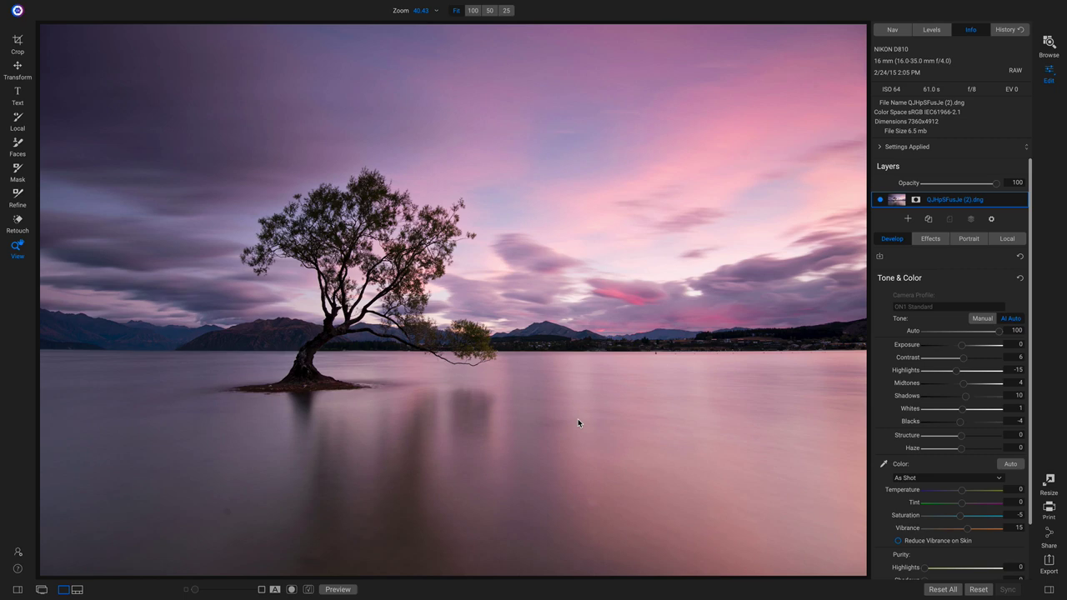
pyautogui.click(932, 240)
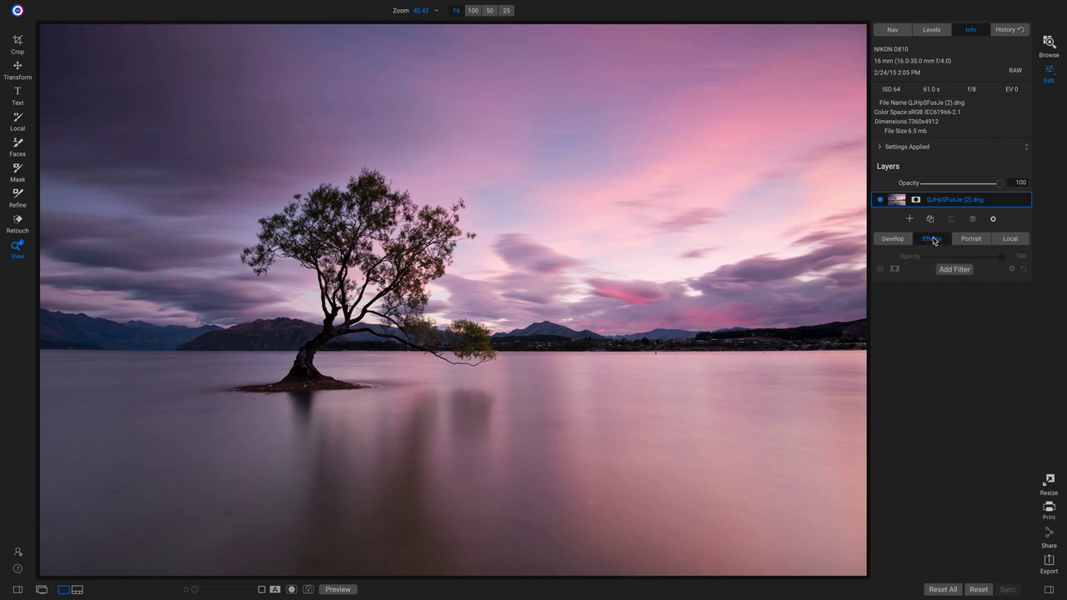
pyautogui.click(954, 269)
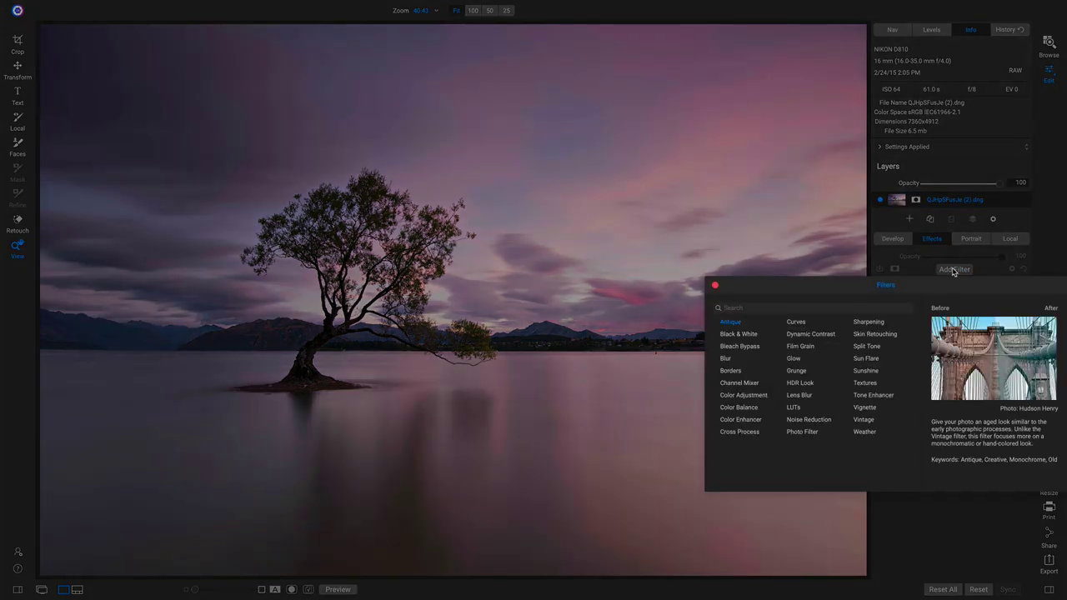
pyautogui.click(795, 358)
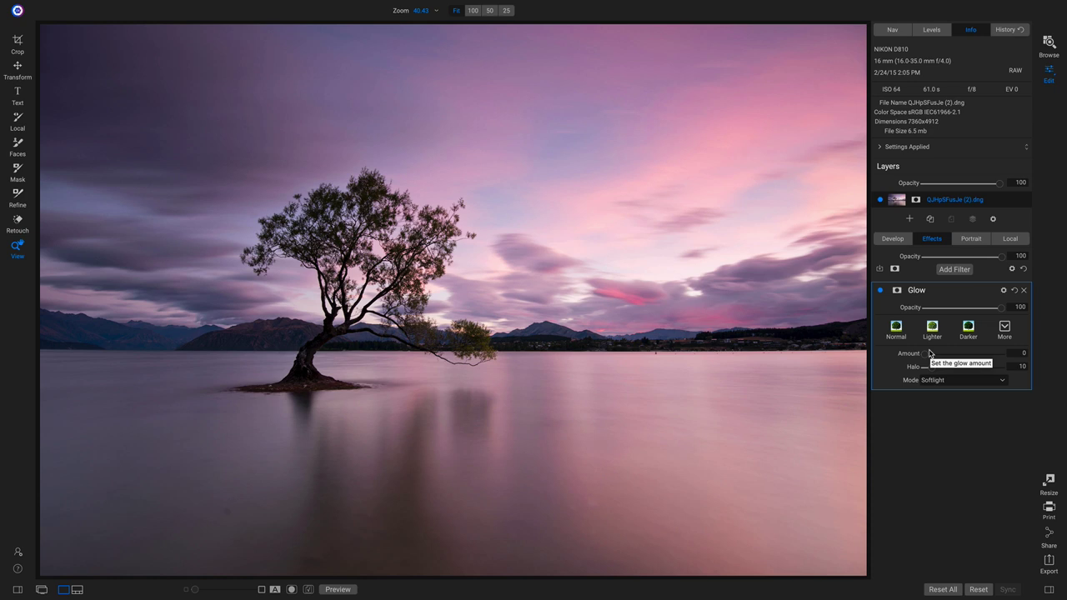
pyautogui.click(1005, 330)
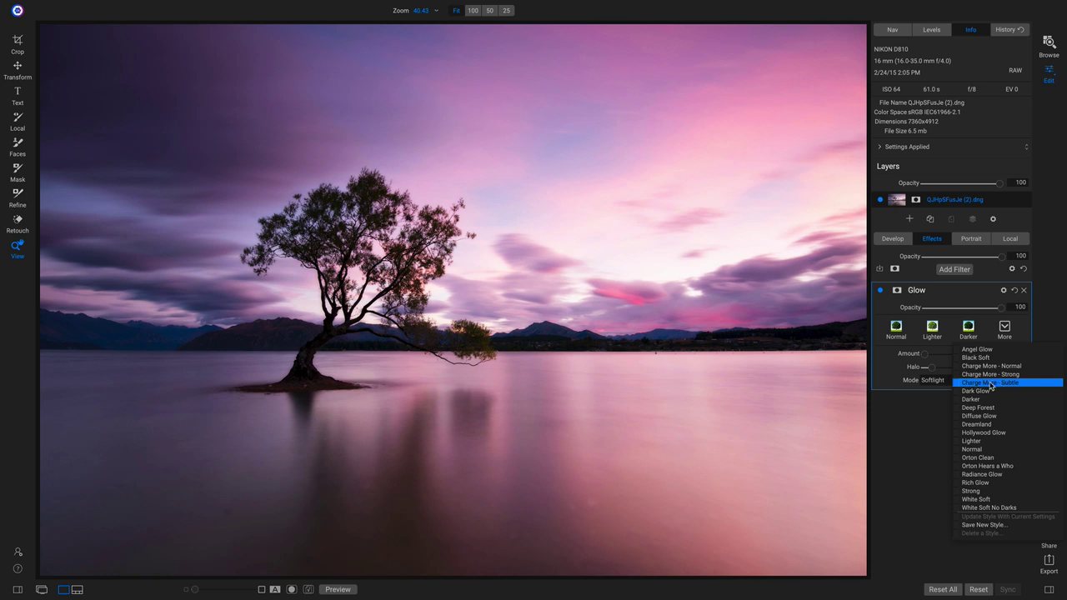
pyautogui.click(991, 386)
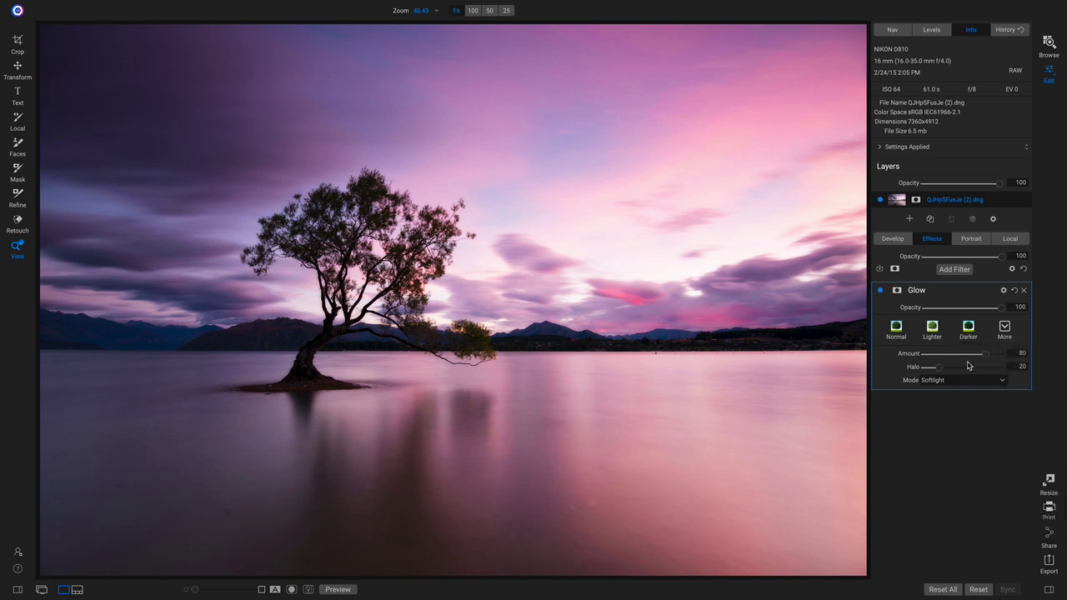
# Compare the lake photo with and without the Glow filter
pyautogui.click(881, 292)
pyautogui.click(882, 293)
pyautogui.click(881, 292)
pyautogui.click(881, 292)
# Limit the Glow filter to the water with a Linear Top gradient mask placed on the horizon line
pyautogui.press('m')
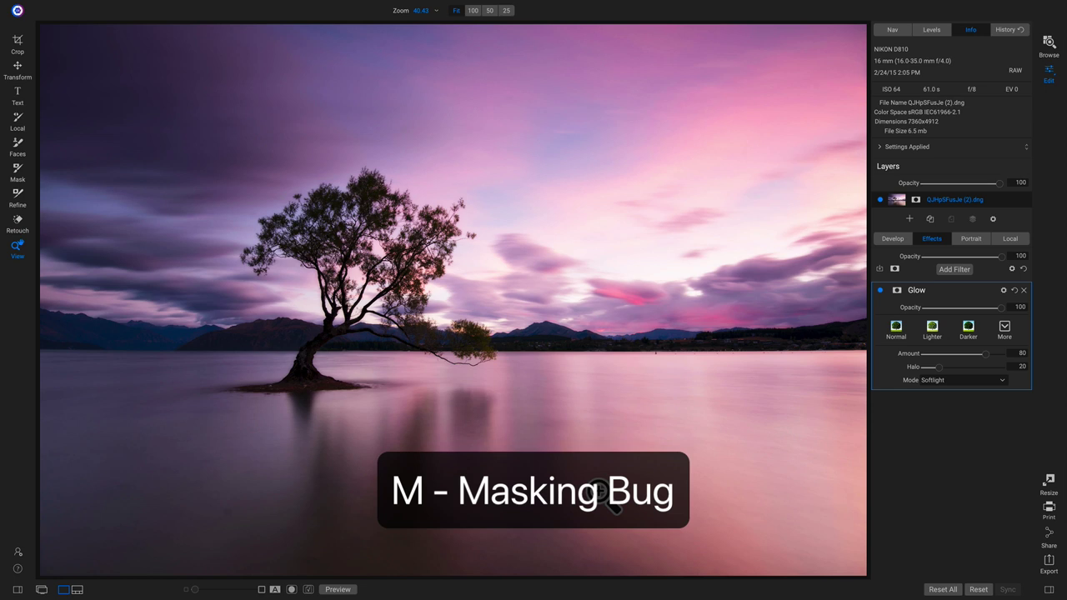
pyautogui.press('m')
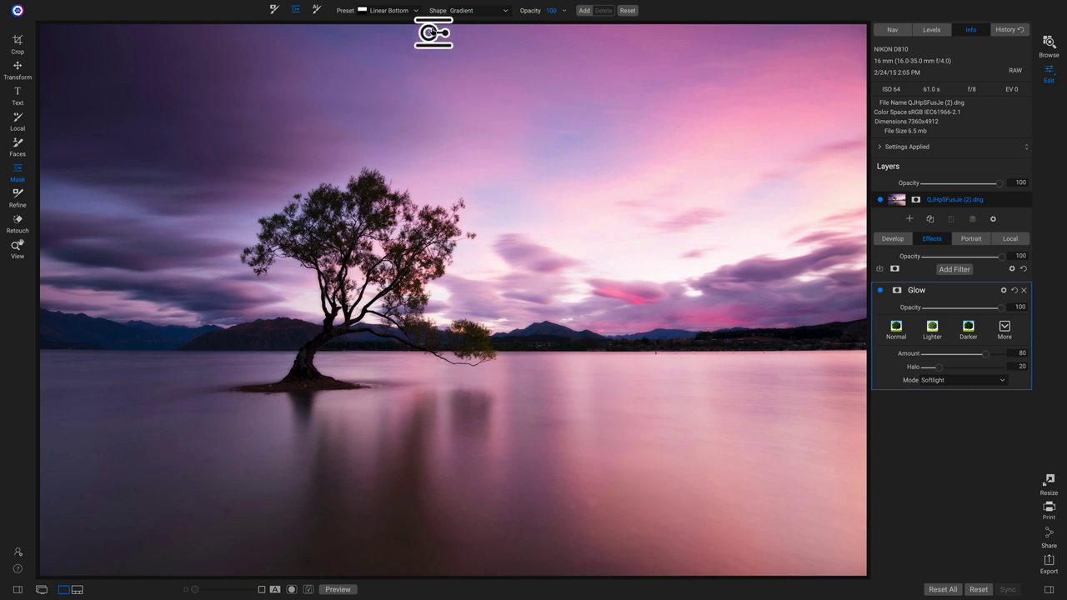
pyautogui.click(431, 29)
pyautogui.press('Delete')
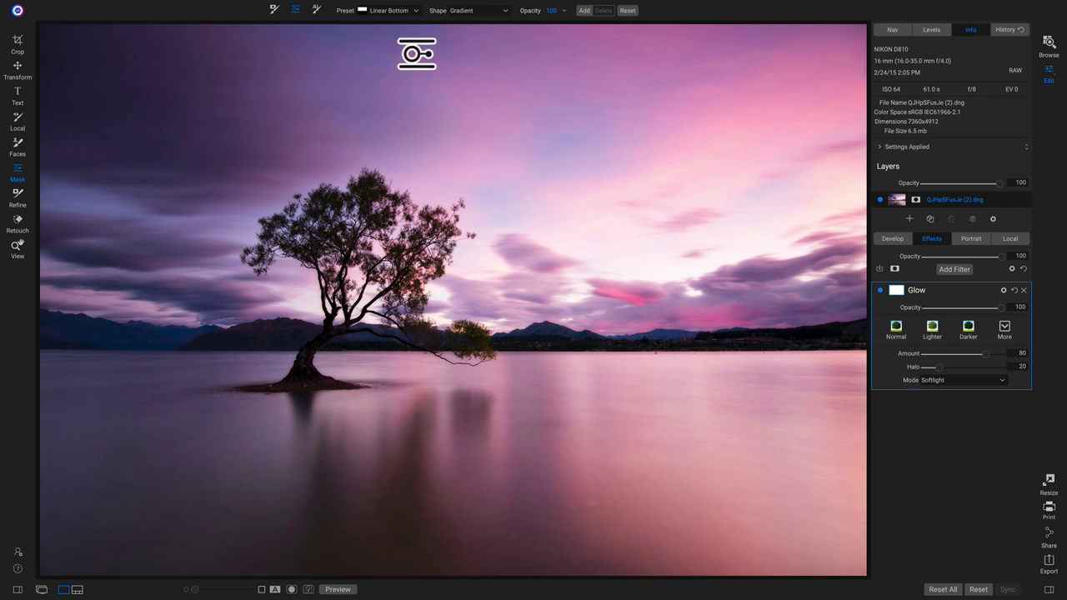
pyautogui.click(406, 12)
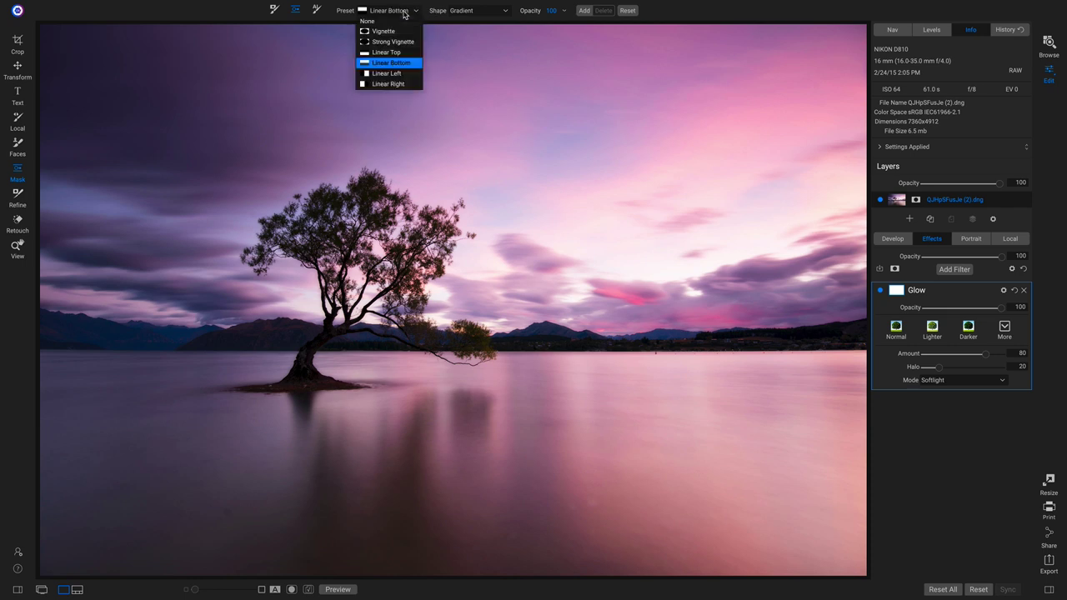
pyautogui.click(391, 54)
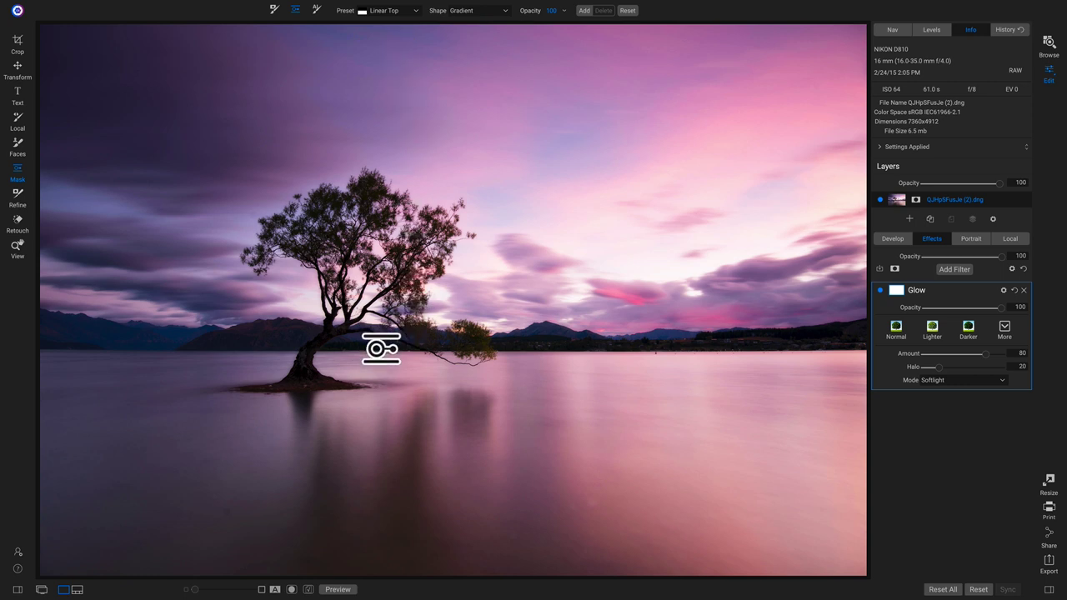
pyautogui.click(381, 350)
pyautogui.moveTo(381, 350); pyautogui.dragTo(382, 351)
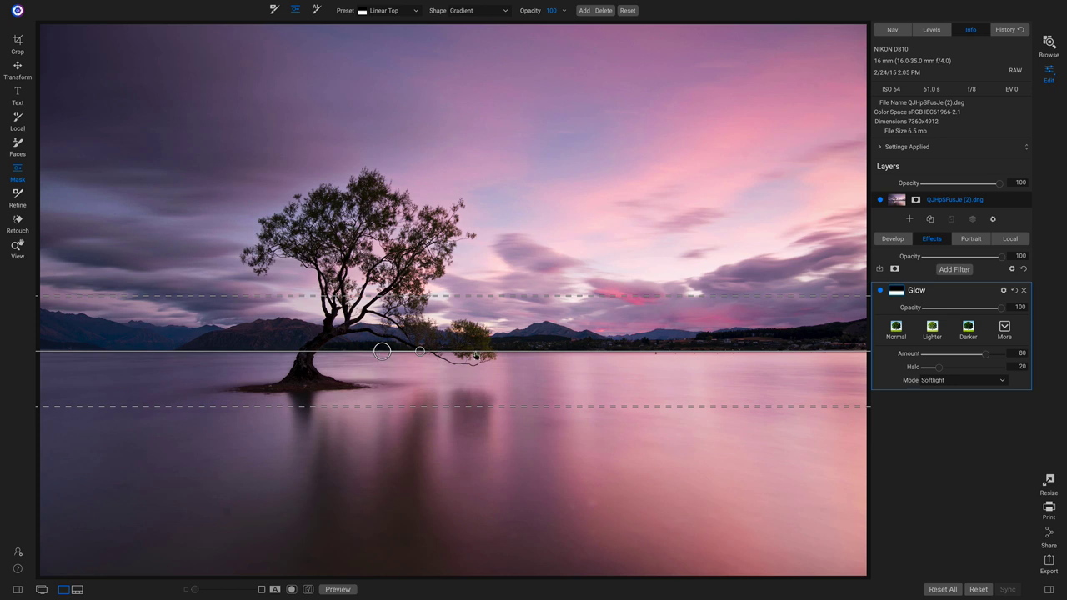
# Compare the lake photo with the gradient-masked Glow filter switched off and on
pyautogui.click(881, 292)
pyautogui.click(880, 292)
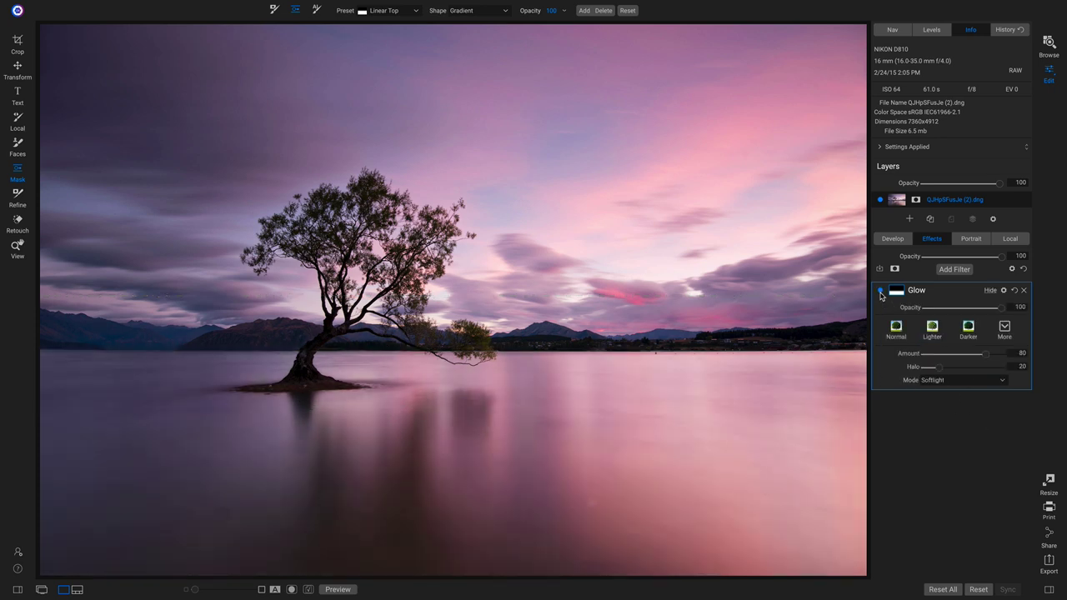
pyautogui.click(881, 292)
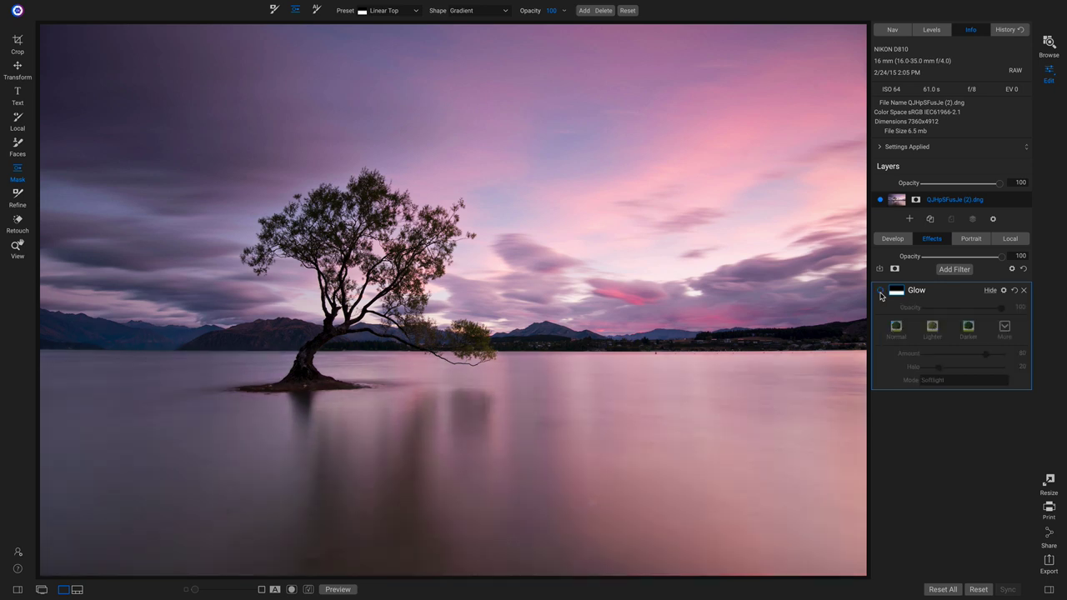
pyautogui.click(880, 292)
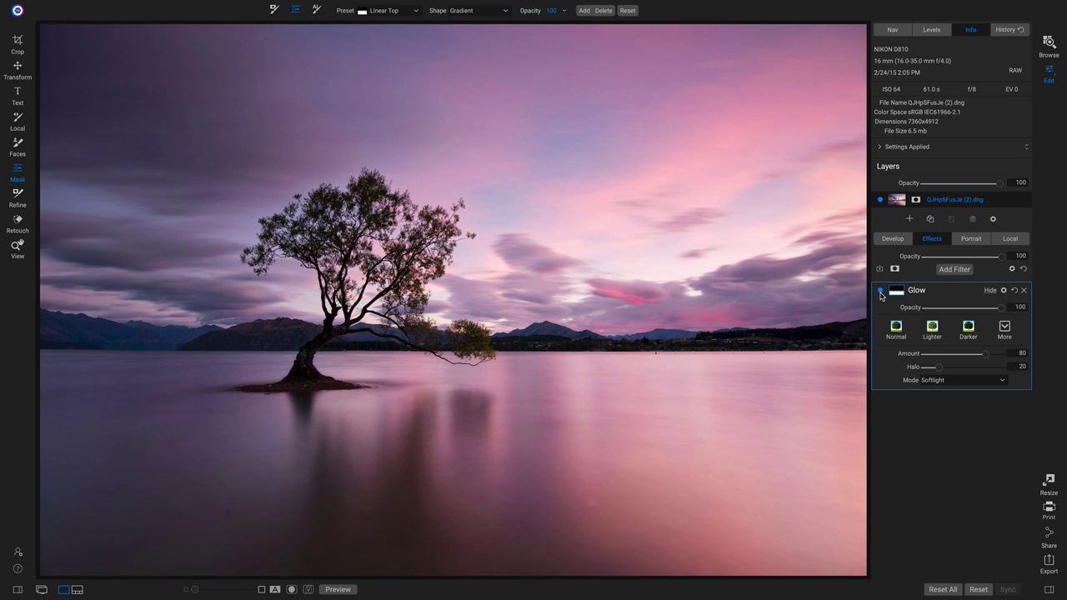
# Paint the Glow filter out of the tree trunk with a masking brush of size 175 in Paint Out mode
pyautogui.moveTo(615, 310)
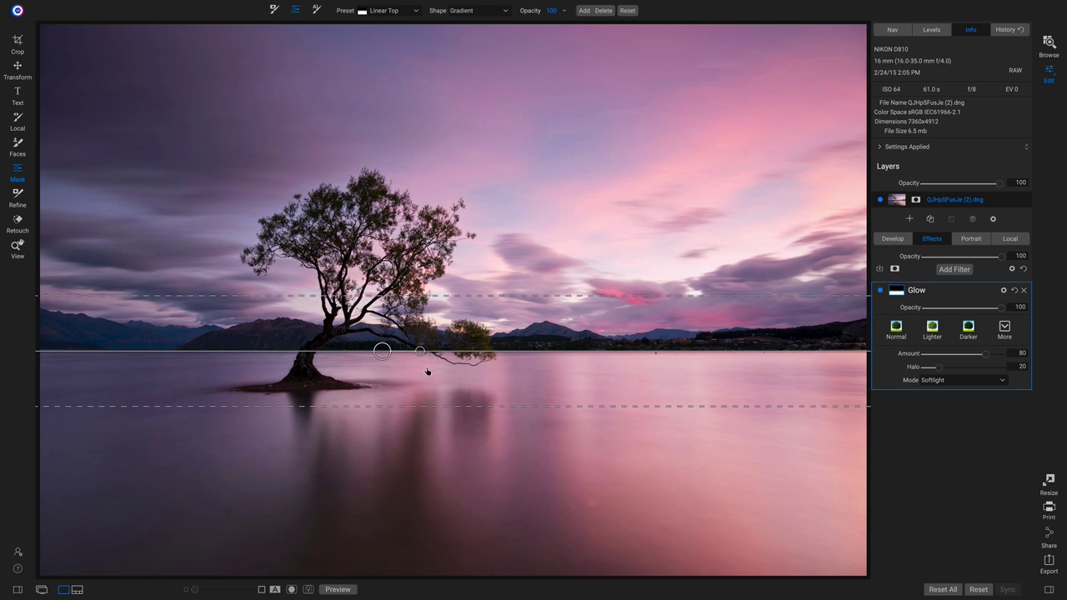
pyautogui.press('z')
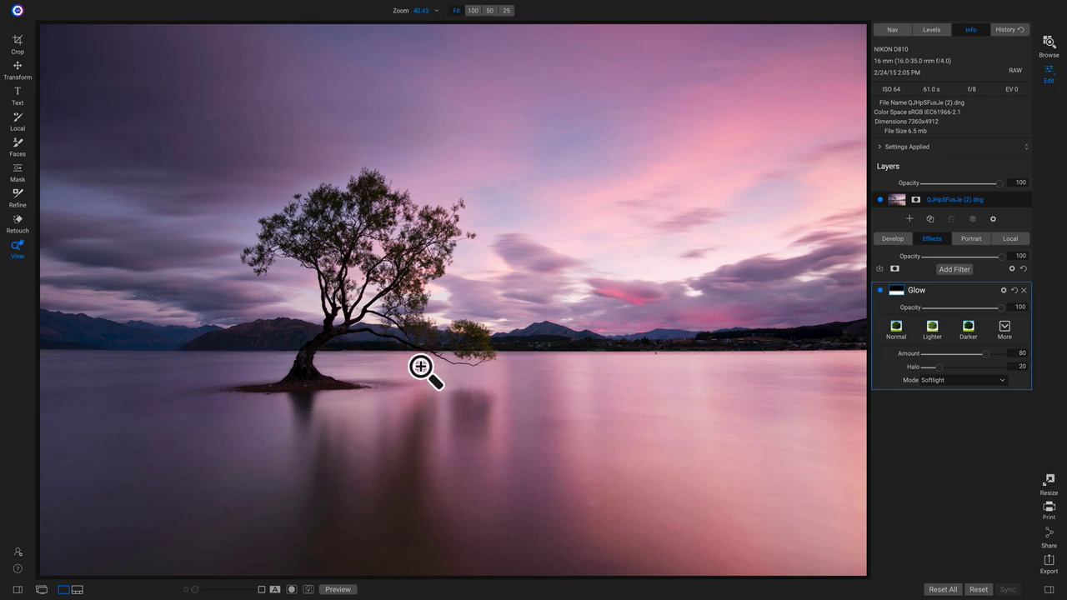
pyautogui.click(311, 361)
pyautogui.moveTo(283, 360); pyautogui.dragTo(450, 349)
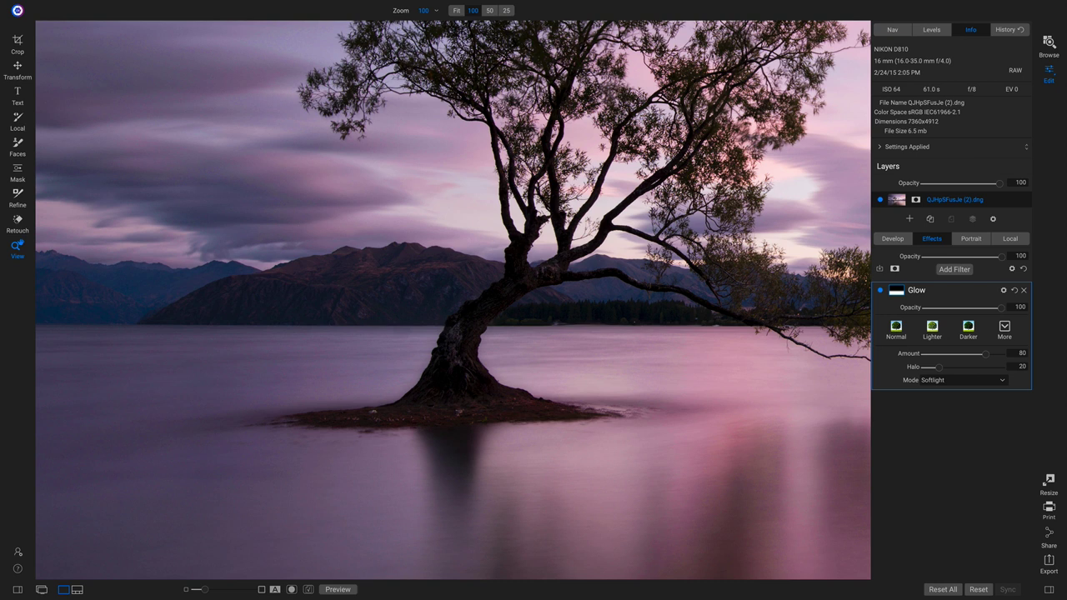
pyautogui.press('b')
pyautogui.press('[')
pyautogui.press('[')
pyautogui.press('[')
pyautogui.press('[')
pyautogui.press('[')
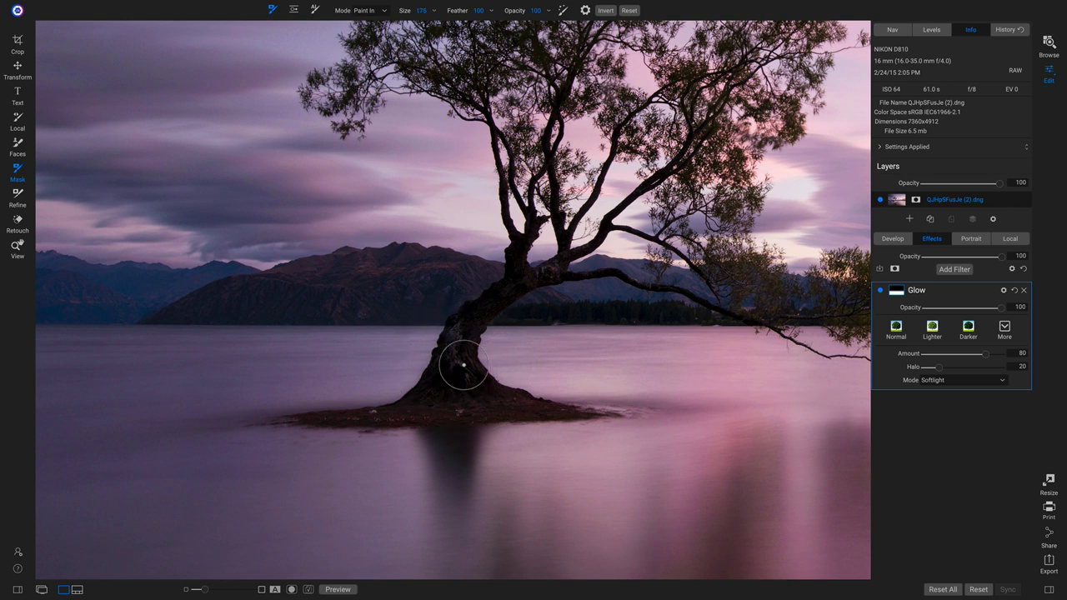
pyautogui.press('x')
pyautogui.moveTo(464, 365)
pyautogui.mouseDown()
pyautogui.moveTo(450, 395)
pyautogui.moveTo(466, 328)
pyautogui.moveTo(529, 272)
pyautogui.moveTo(523, 279)
pyautogui.moveTo(517, 267)
pyautogui.moveTo(428, 347)
pyautogui.moveTo(440, 386)
pyautogui.moveTo(461, 396)
pyautogui.moveTo(431, 402)
pyautogui.moveTo(585, 420)
pyautogui.moveTo(325, 426)
pyautogui.moveTo(523, 413)
pyautogui.moveTo(465, 348)
pyautogui.mouseUp()
# Fit the whole lake photo in view and compare it with and without the refined Glow filter
pyautogui.press('z')
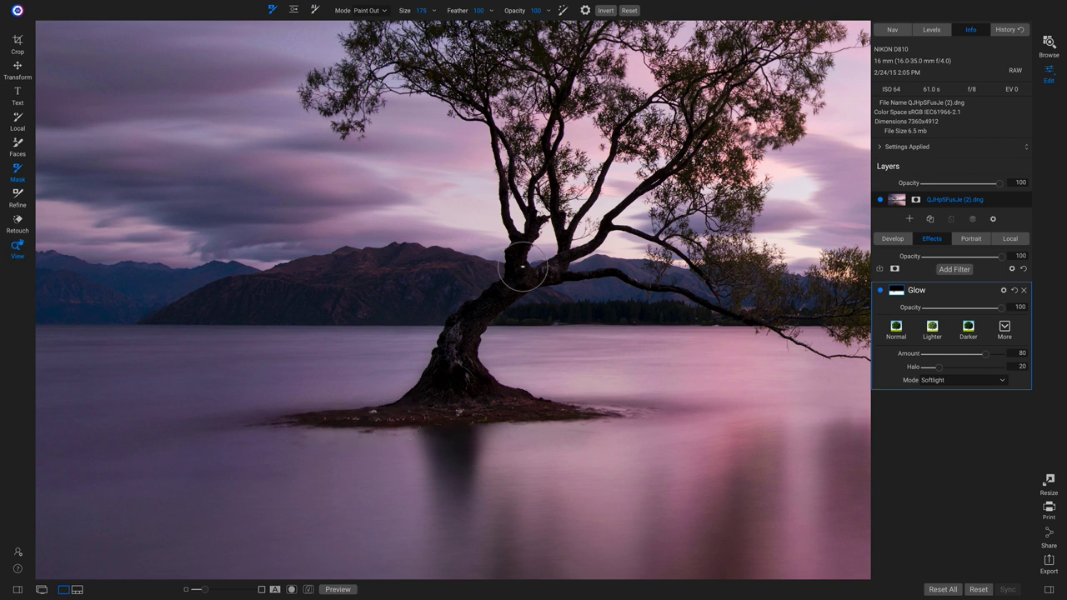
pyautogui.hotkey('ctrl', '0')
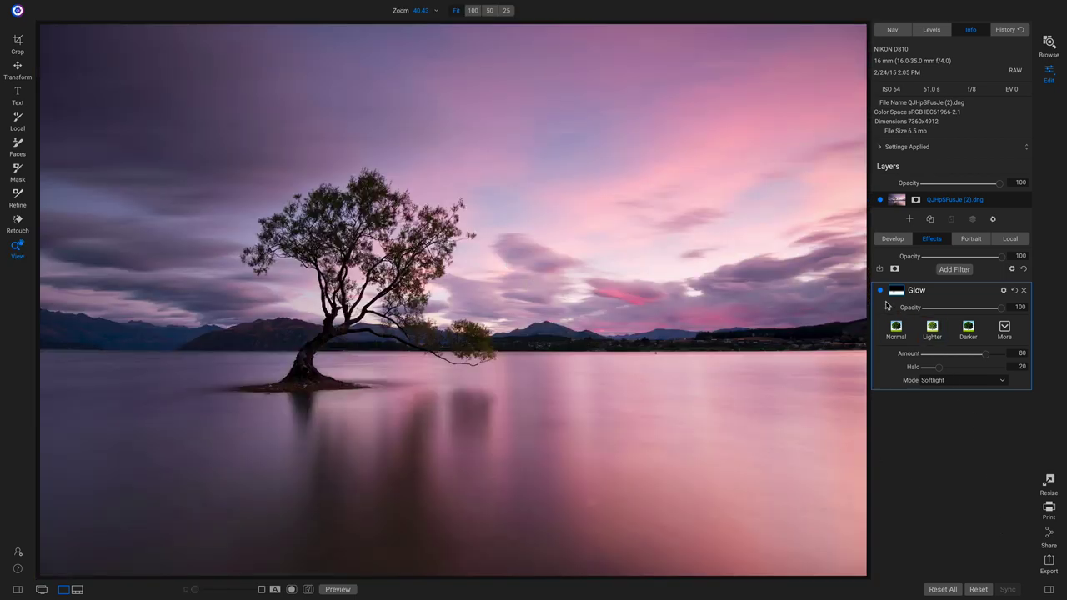
pyautogui.click(880, 290)
pyautogui.click(880, 290)
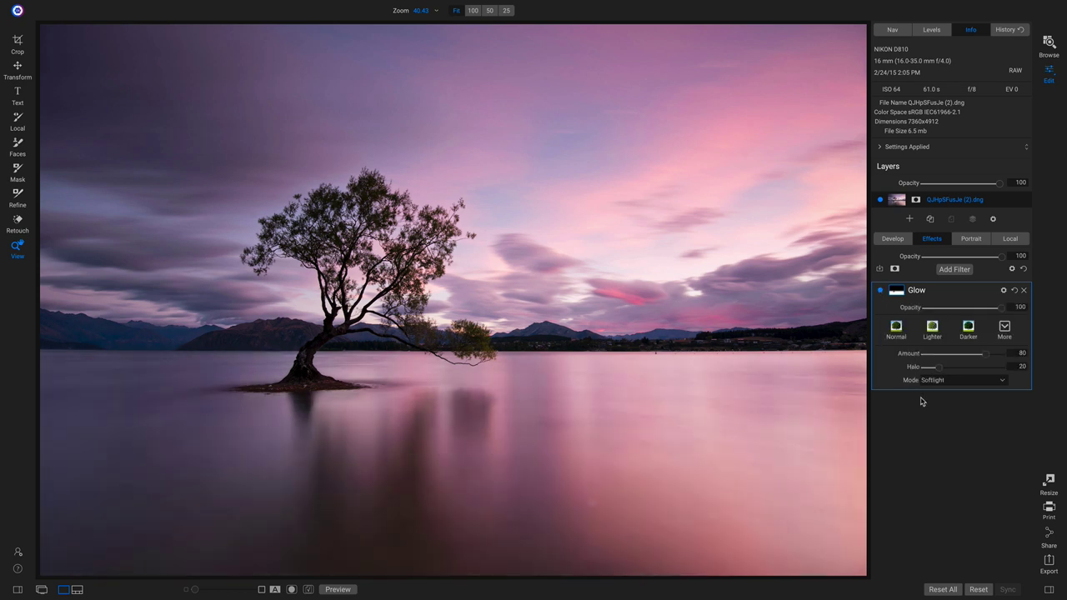